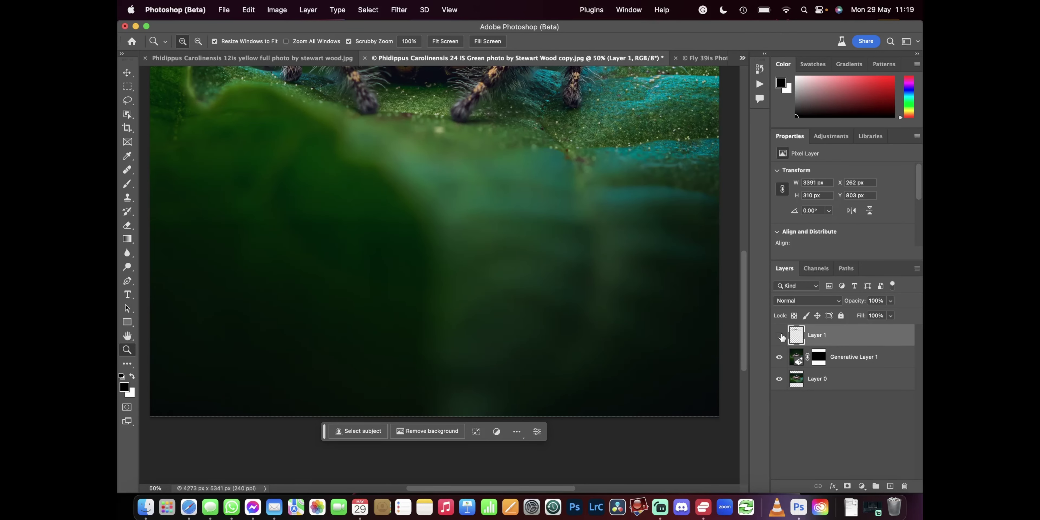
# Hide Generative Layer 1 on the green spider photo
pyautogui.click(781, 358)
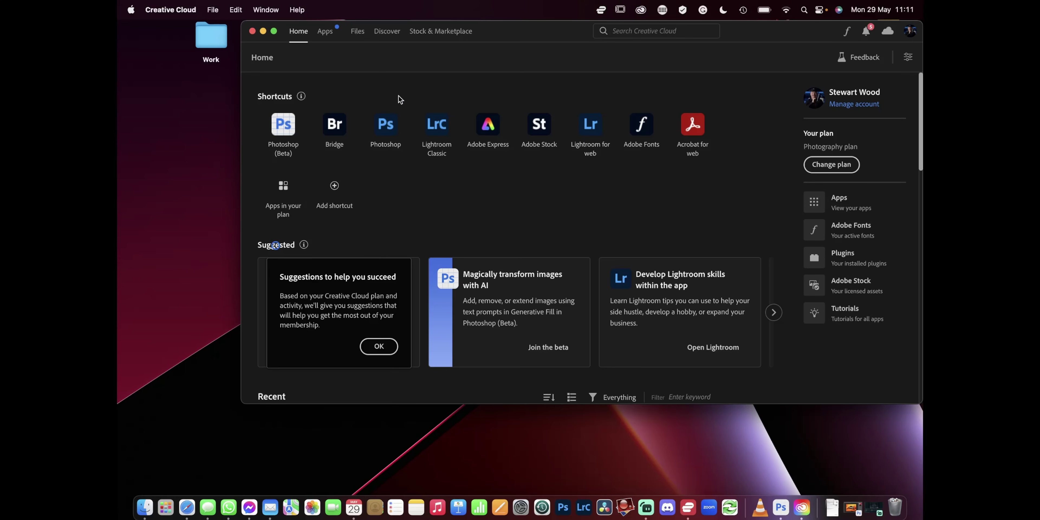
# Show the Beta apps list under Apps in the Creative Cloud app
pyautogui.click(328, 34)
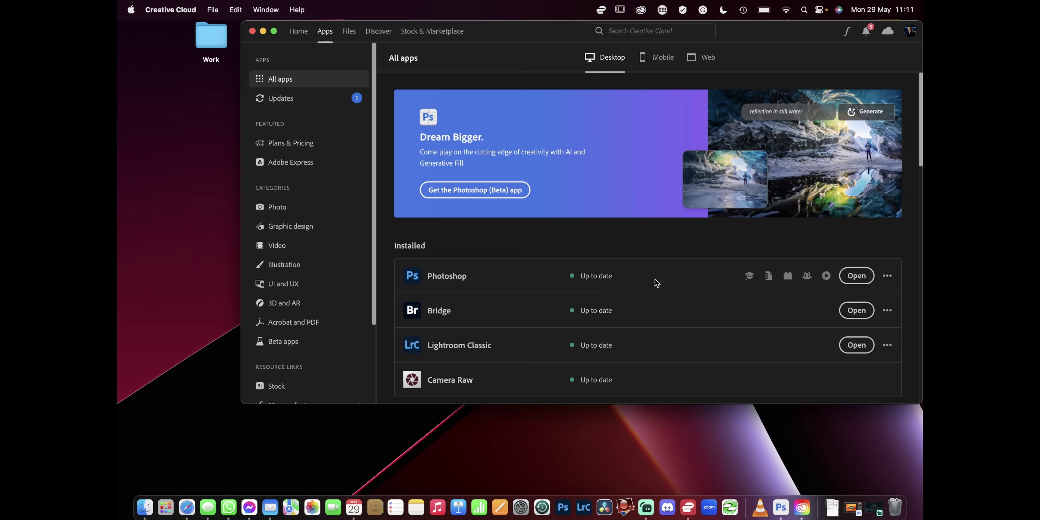
pyautogui.click(298, 346)
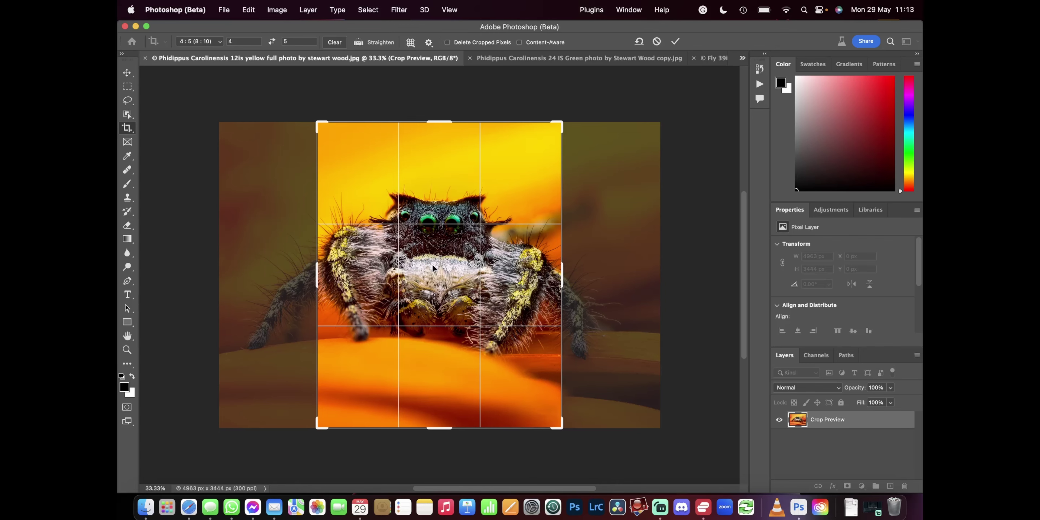
# Shift the yellow spider photo within the 4:5 (8:10) crop box
pyautogui.moveTo(432, 265)
pyautogui.mouseDown()
pyautogui.moveTo(458, 261)
pyautogui.moveTo(432, 260)
pyautogui.mouseUp()
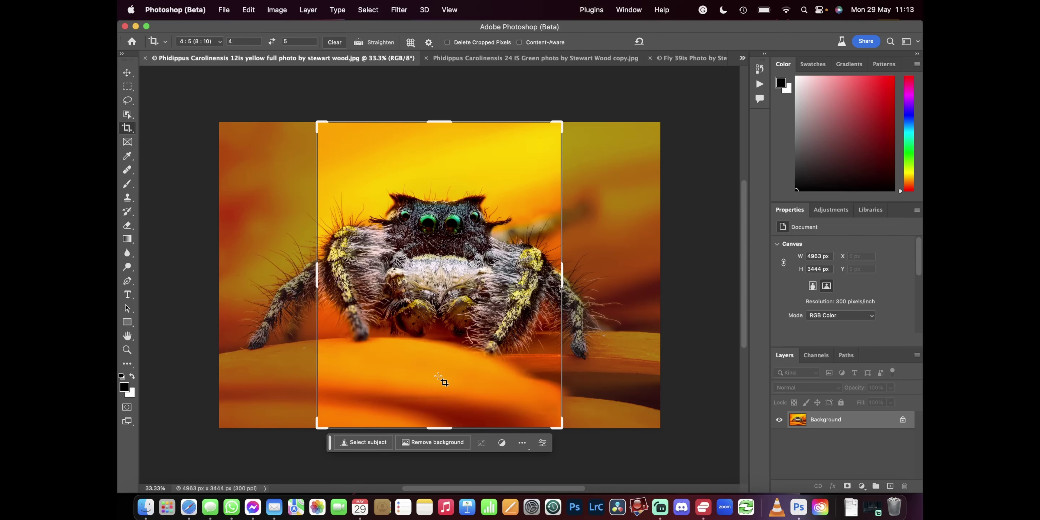
# Widen the 4:5 crop to full width (4963 × 6204 px), centre the photo vertically, and apply it
pyautogui.moveTo(440, 431); pyautogui.dragTo(432, 476)
pyautogui.press('super+minus')
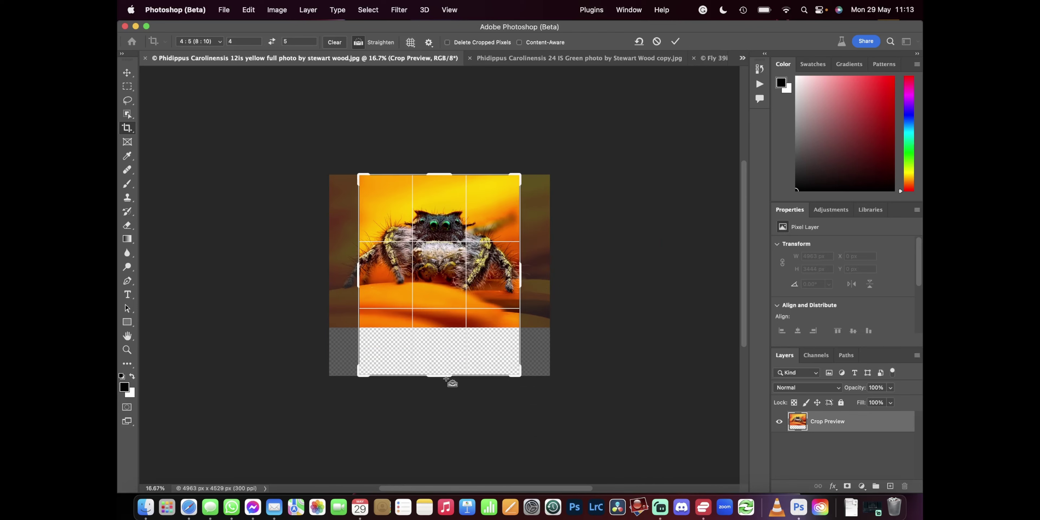
pyautogui.moveTo(446, 375); pyautogui.dragTo(442, 411)
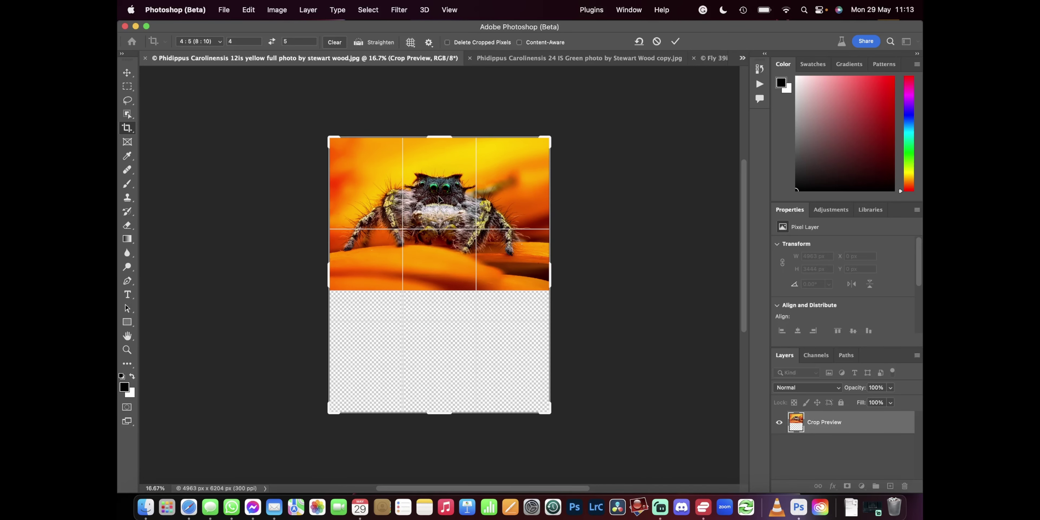
pyautogui.moveTo(441, 200); pyautogui.dragTo(439, 243)
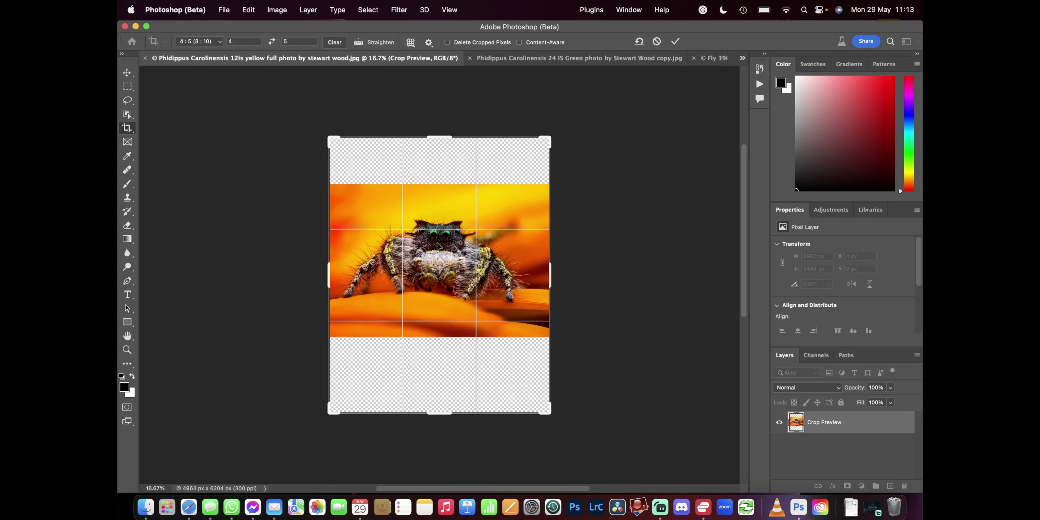
pyautogui.click(674, 42)
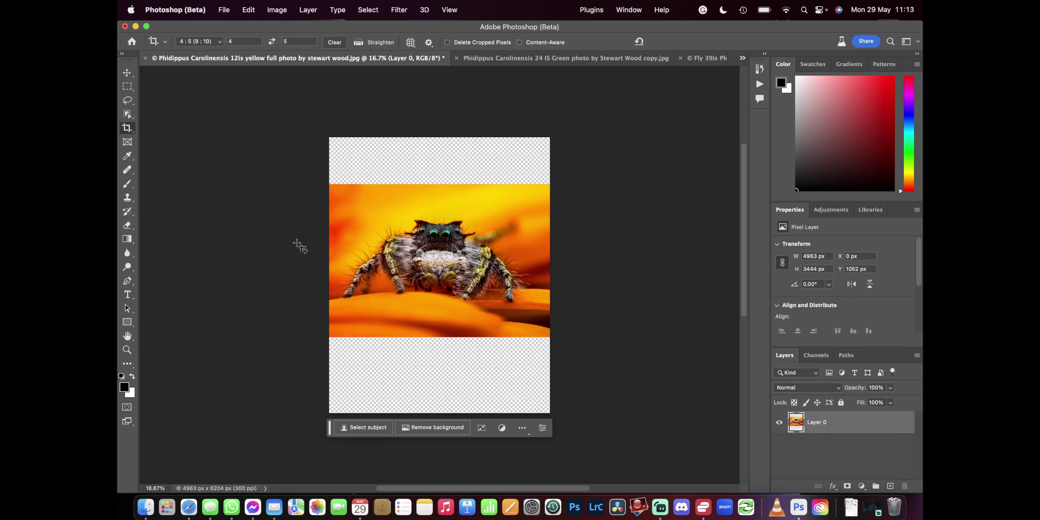
# Copy a thin strip along the photo's top edge to a new layer and stretch it up to the canvas top
pyautogui.click(128, 86)
pyautogui.moveTo(307, 179); pyautogui.dragTo(555, 198)
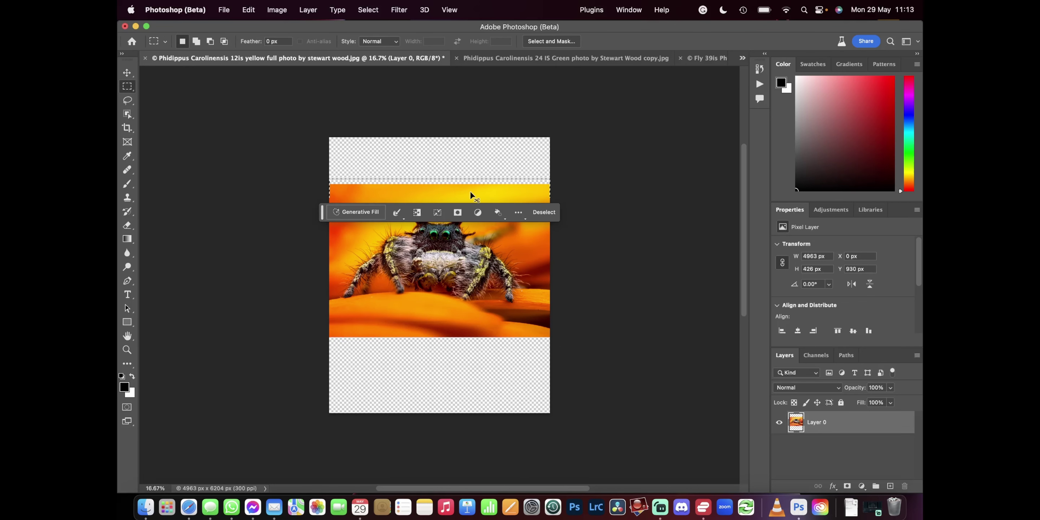
pyautogui.press('super+j')
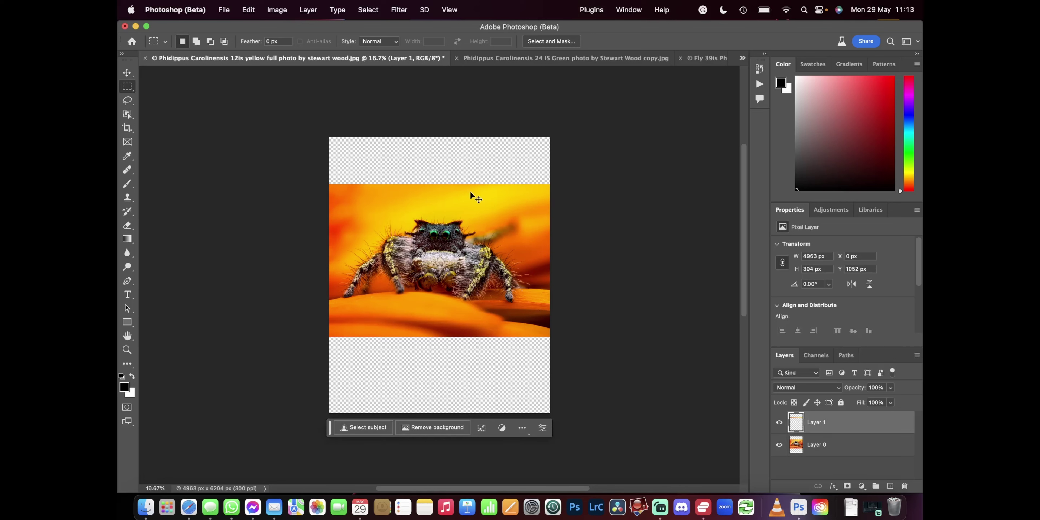
pyautogui.press('super+t')
pyautogui.moveTo(442, 183); pyautogui.dragTo(445, 138)
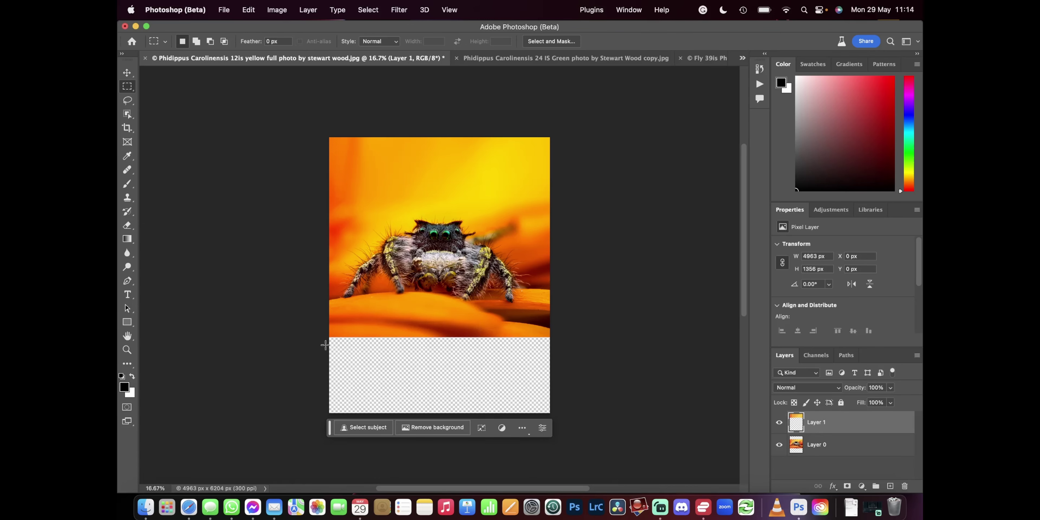
# Copy a thin bottom-edge strip to a new layer and stretch it down to the canvas bottom
pyautogui.moveTo(325, 344); pyautogui.dragTo(324, 343)
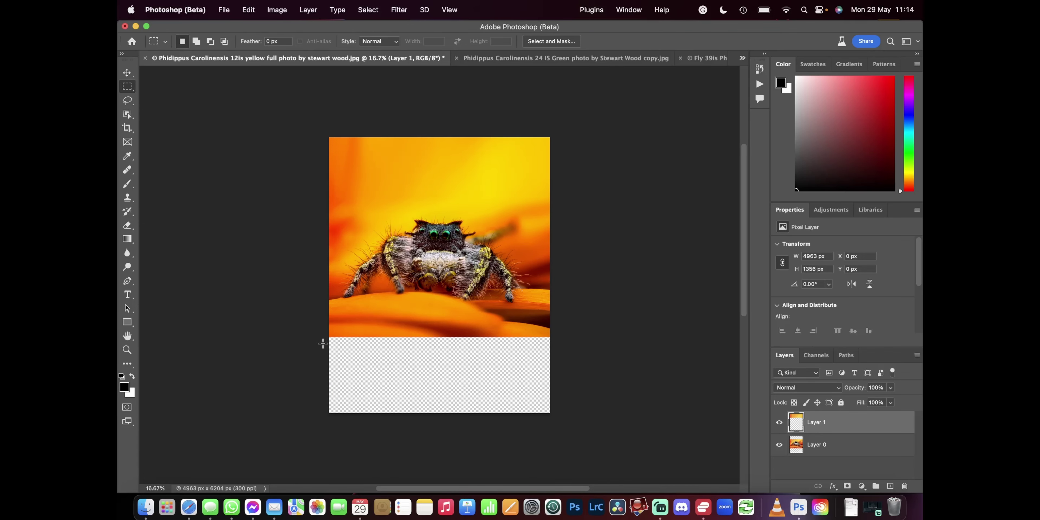
pyautogui.moveTo(511, 341); pyautogui.dragTo(567, 324)
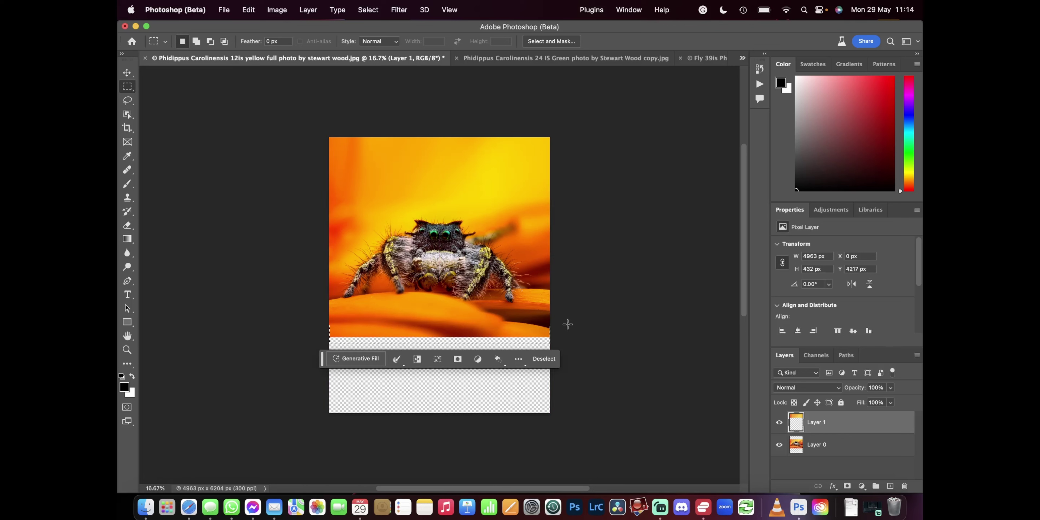
pyautogui.press('super+j')
pyautogui.press('super+t')
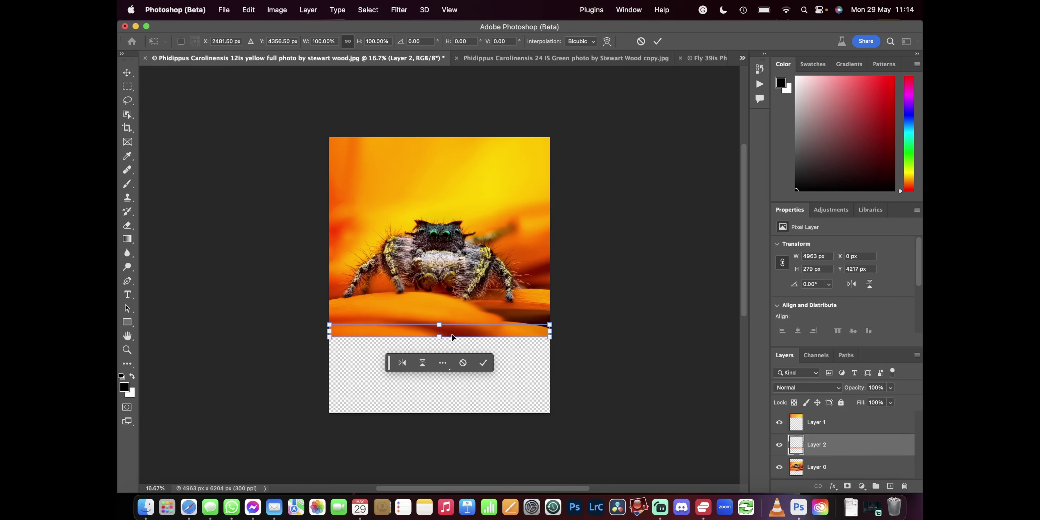
pyautogui.moveTo(452, 338); pyautogui.dragTo(452, 413)
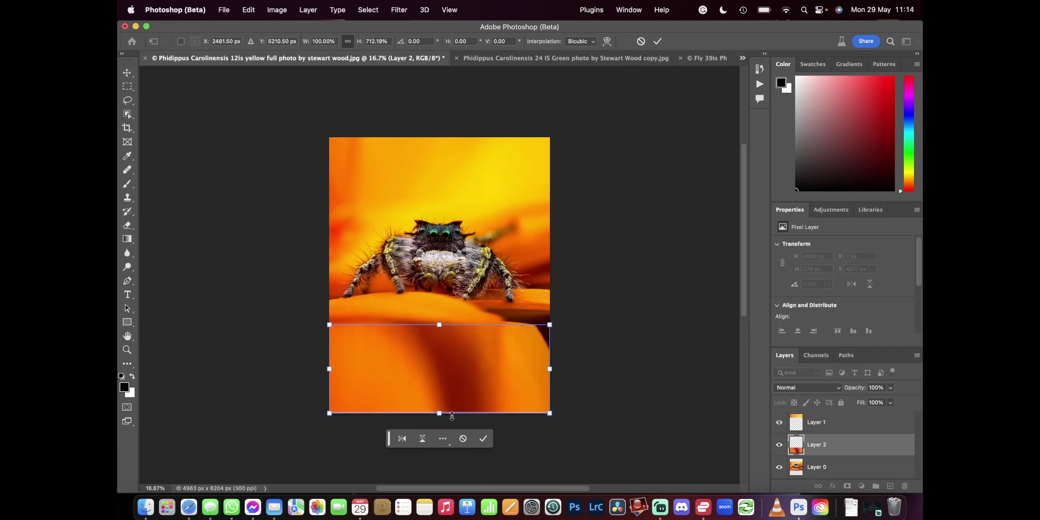
pyautogui.click(658, 41)
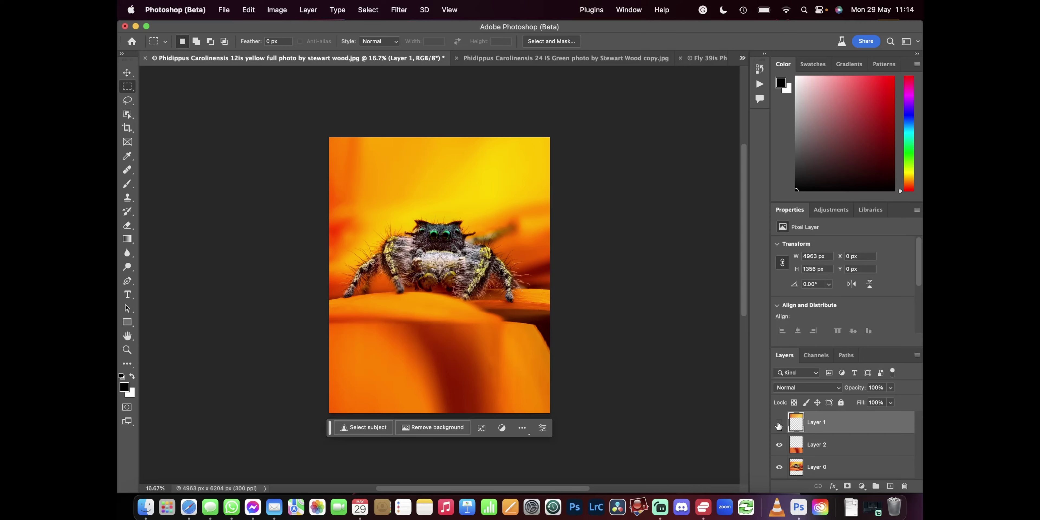
# Hide both stretched strip layers and add a Solid Color fill layer beneath Layer 0
pyautogui.click(779, 422)
pyautogui.click(779, 445)
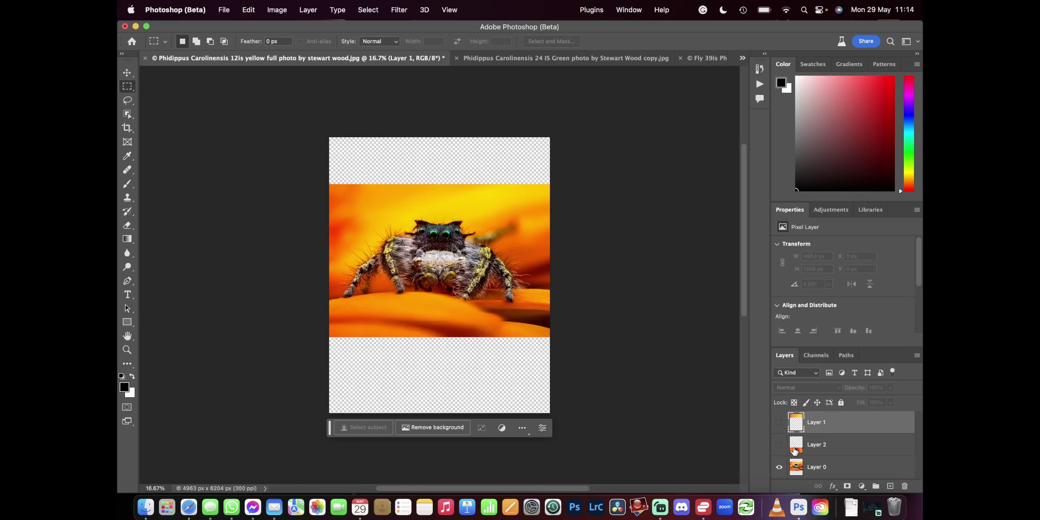
pyautogui.click(825, 469)
pyautogui.click(861, 486)
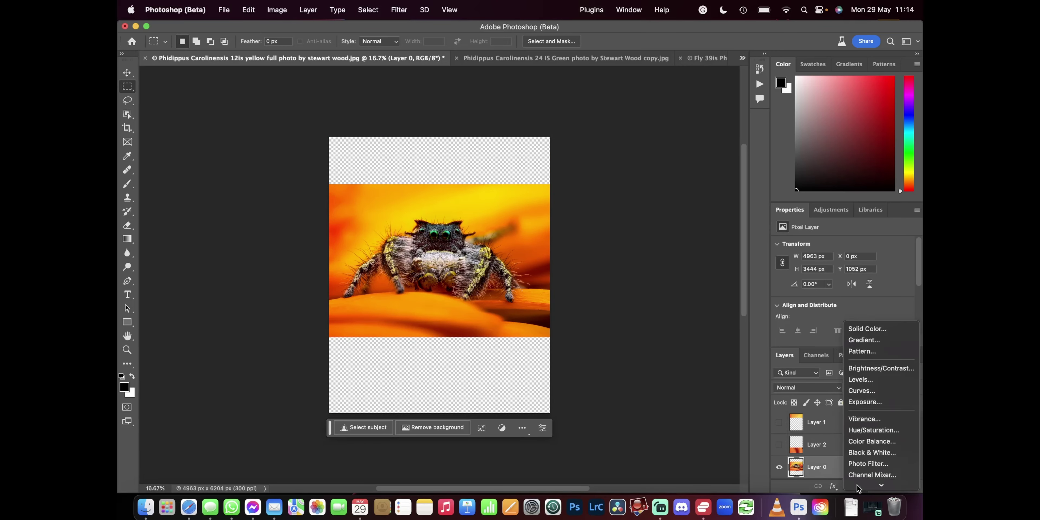
pyautogui.click(870, 329)
pyautogui.click(870, 289)
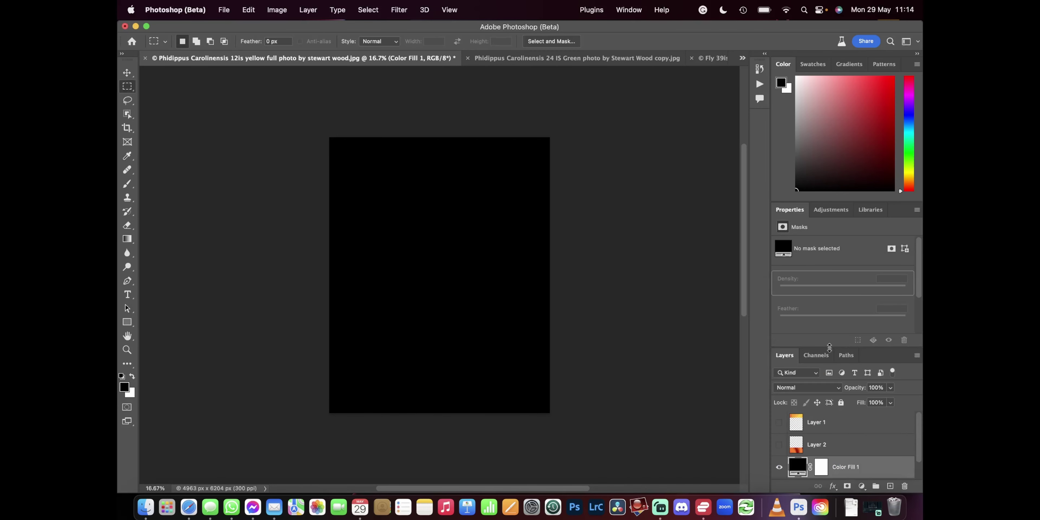
pyautogui.scroll(-1, 850, 456)
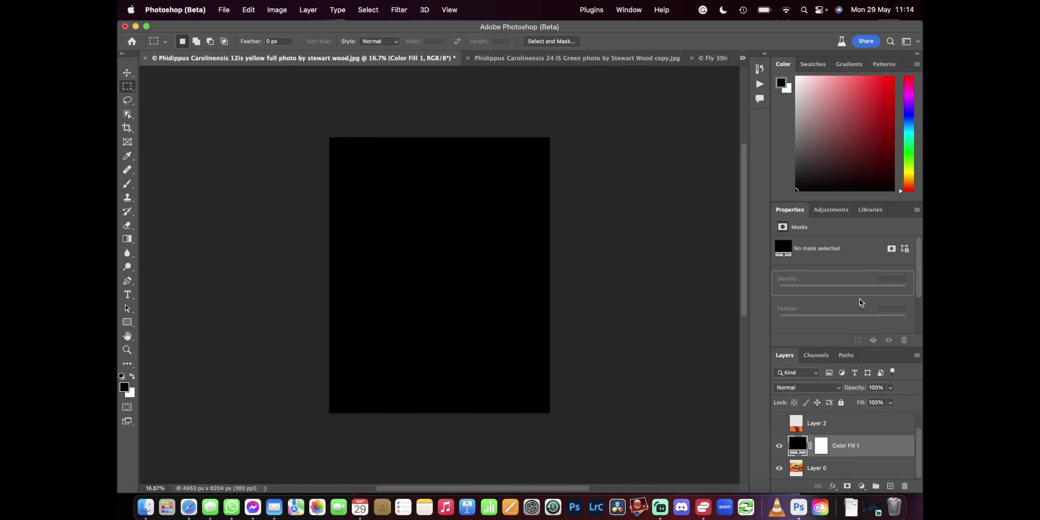
pyautogui.moveTo(838, 347); pyautogui.dragTo(840, 259)
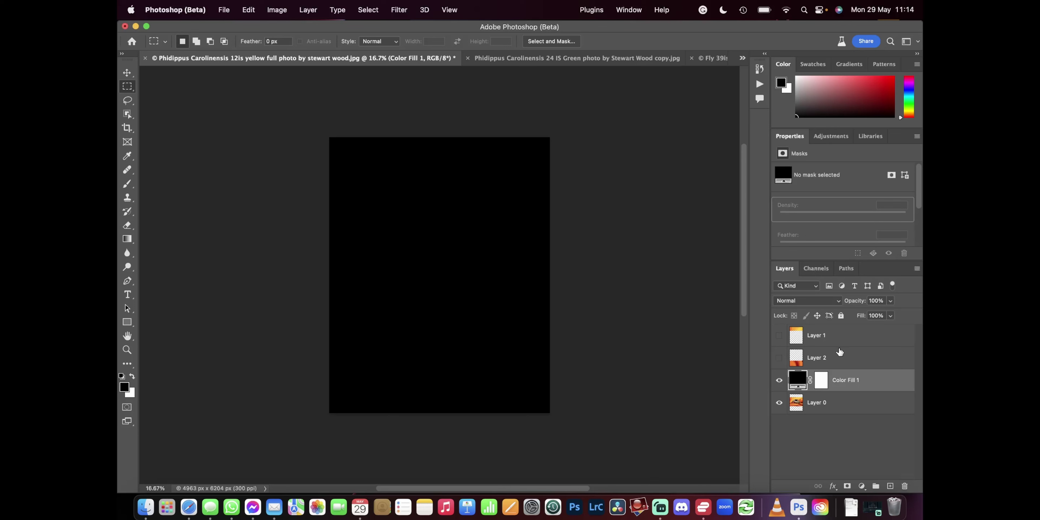
pyautogui.moveTo(844, 386); pyautogui.dragTo(846, 414)
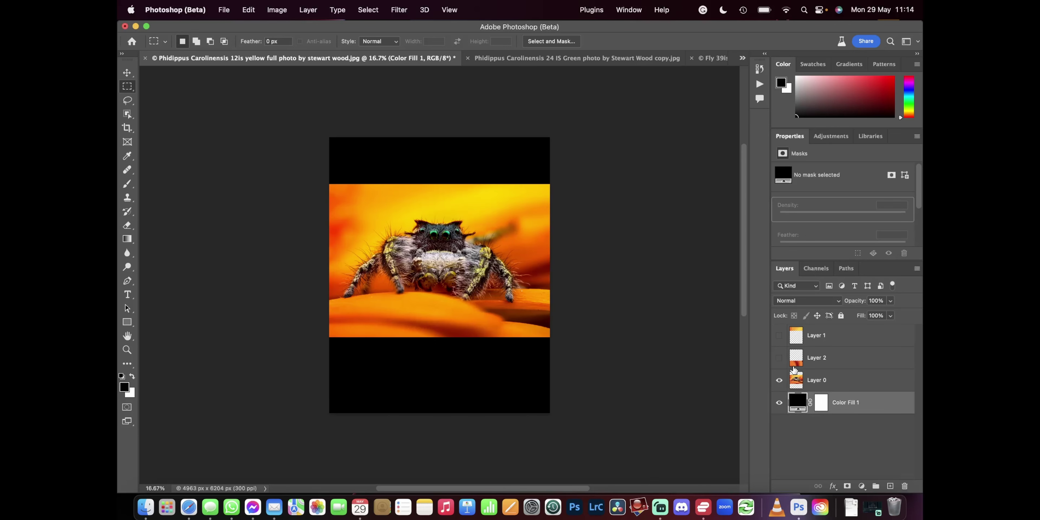
# Set the fill layer's colour to orange #ffa904 sampled from the photo
pyautogui.doubleClick(798, 402)
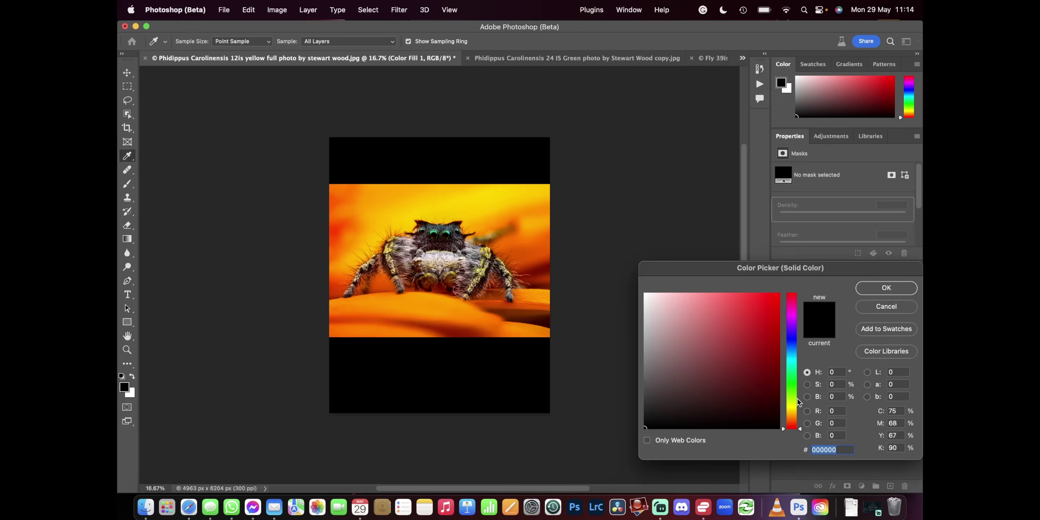
pyautogui.click(441, 205)
pyautogui.click(389, 195)
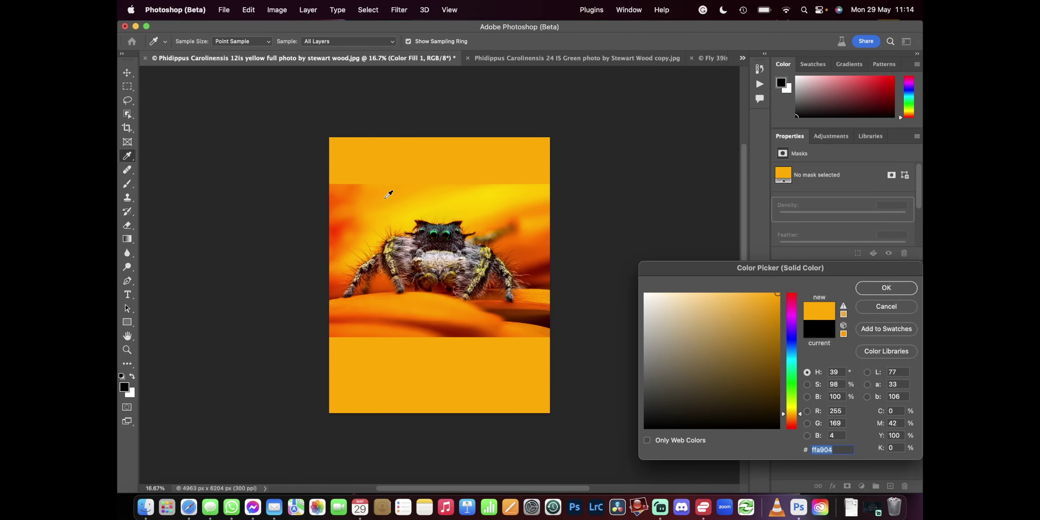
pyautogui.click(861, 293)
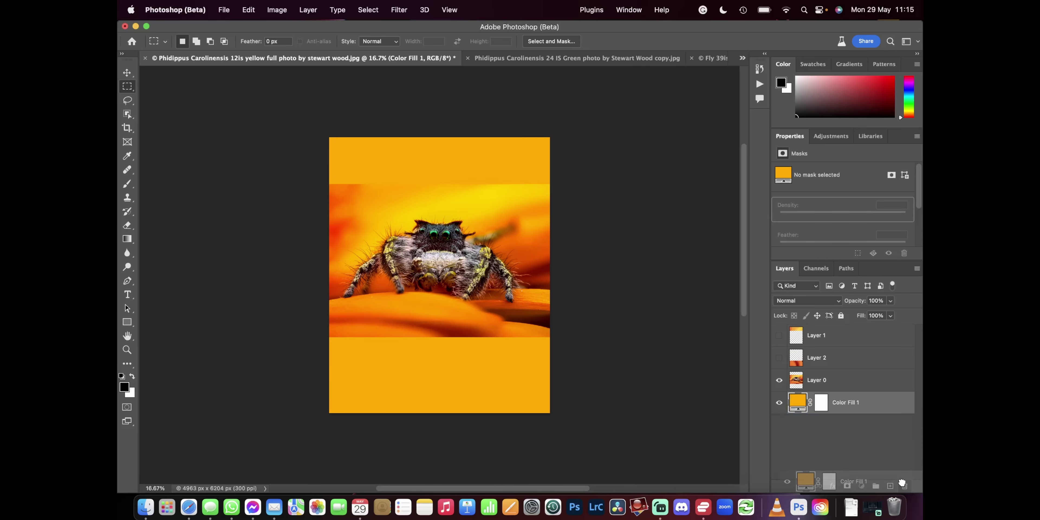
# Delete the colour fill layer and both stretched strip layers
pyautogui.moveTo(902, 483); pyautogui.dragTo(904, 486)
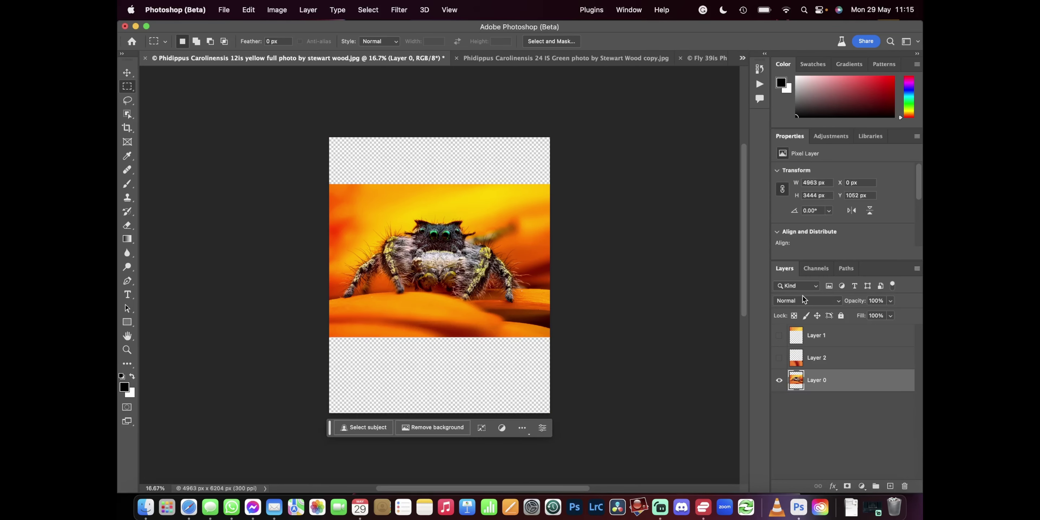
pyautogui.click(816, 343)
pyautogui.keyDown('shift'); pyautogui.click(829, 360); pyautogui.keyUp('shift')
pyautogui.moveTo(828, 360); pyautogui.dragTo(904, 485)
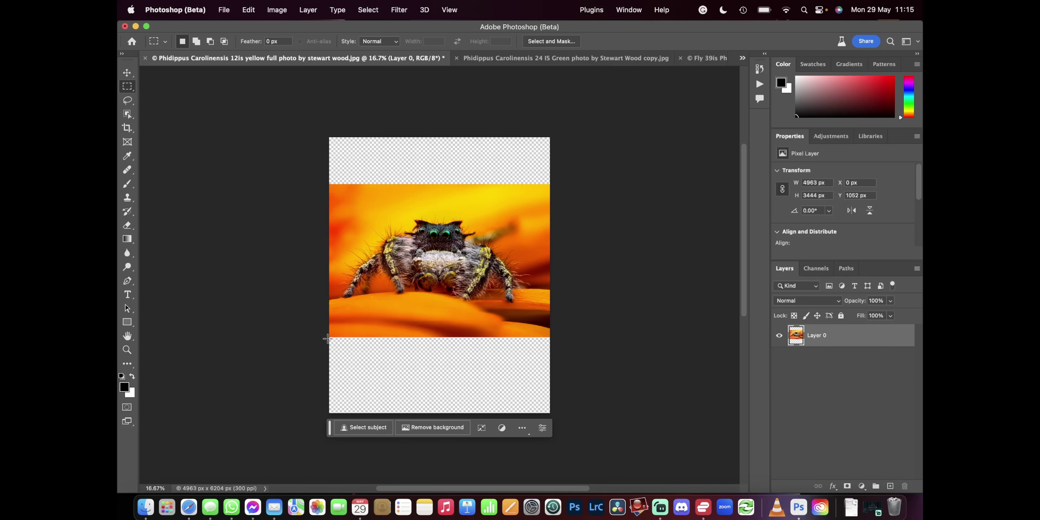
# Fill the empty band below the photo with Content-Aware Fill on a new layer, then deselect
pyautogui.moveTo(317, 331); pyautogui.dragTo(578, 425)
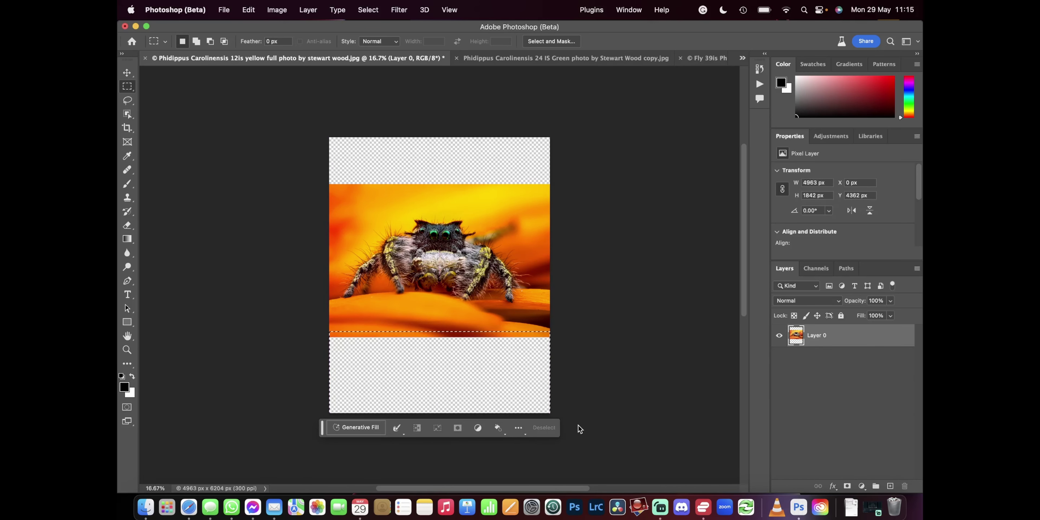
pyautogui.click(248, 10)
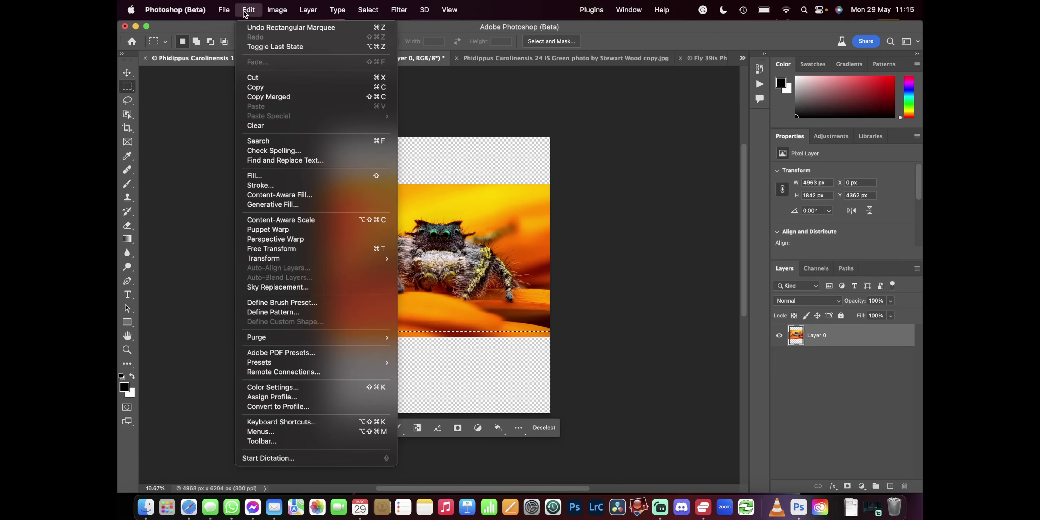
pyautogui.click(310, 195)
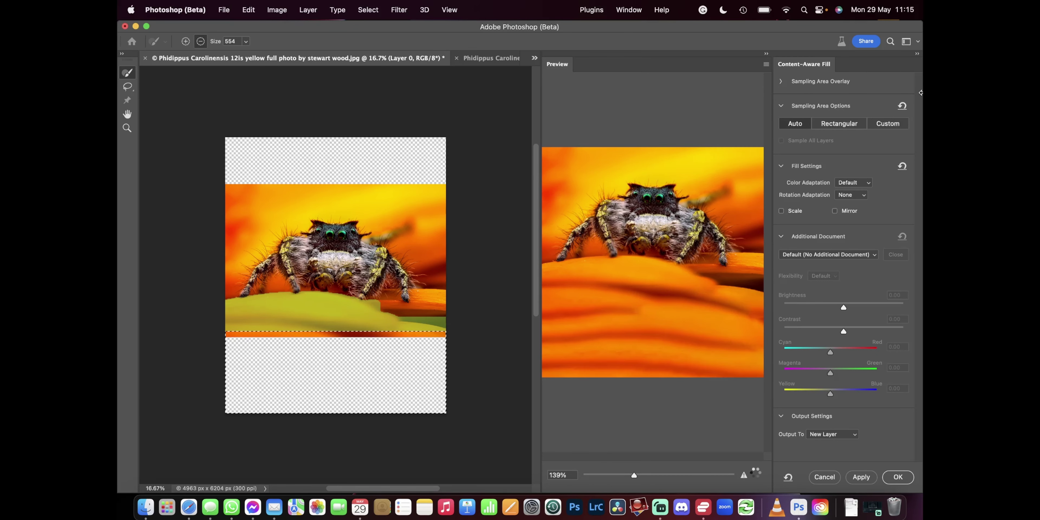
pyautogui.click(899, 477)
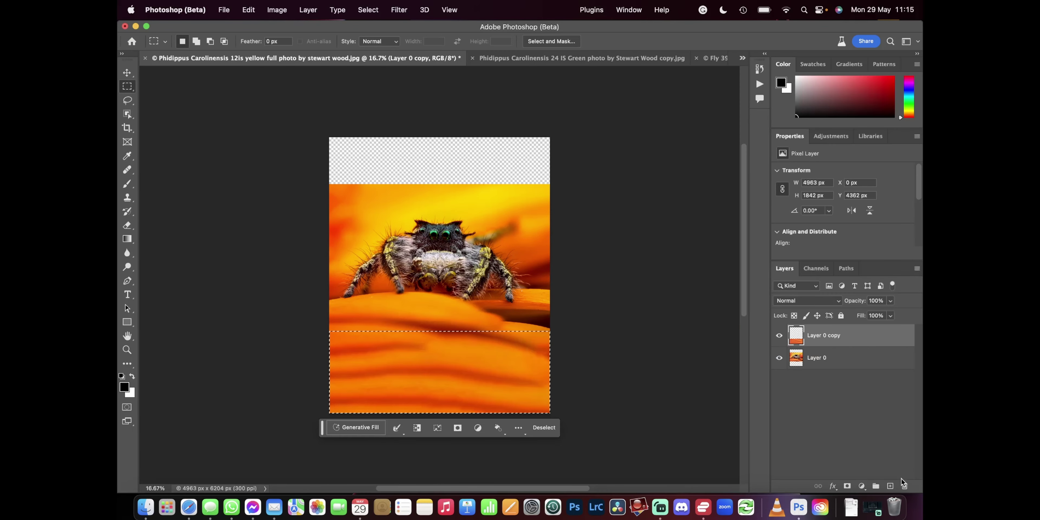
pyautogui.press('super+d')
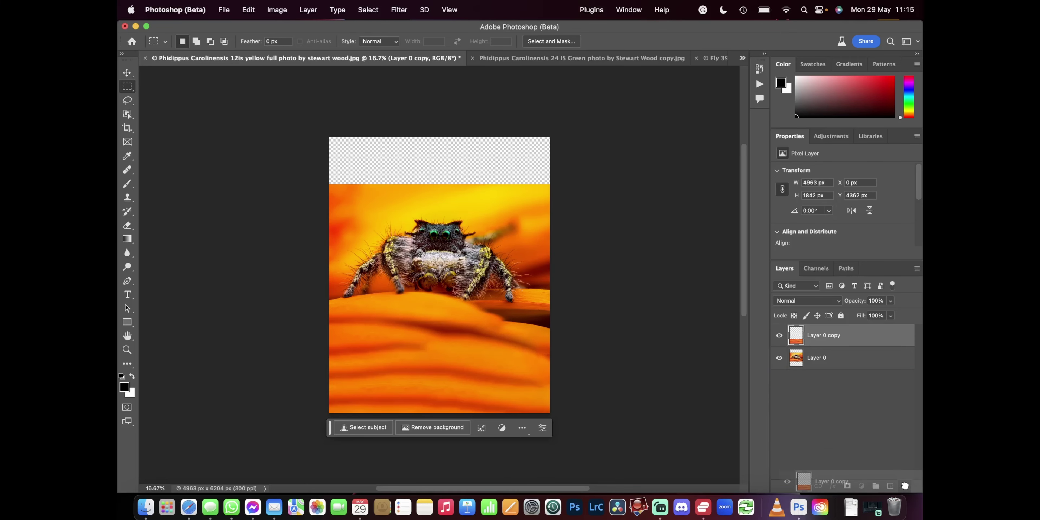
# Delete Layer 0 copy, select both empty bands, and Generative Fill them with an empty prompt
pyautogui.moveTo(906, 486); pyautogui.dragTo(906, 487)
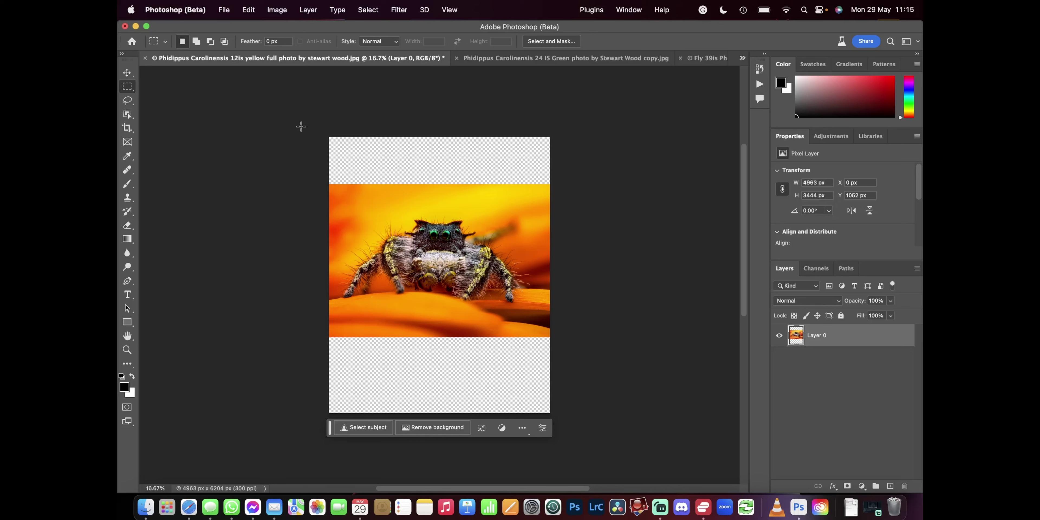
pyautogui.moveTo(306, 128); pyautogui.dragTo(306, 128)
pyautogui.moveTo(532, 180); pyautogui.dragTo(559, 188)
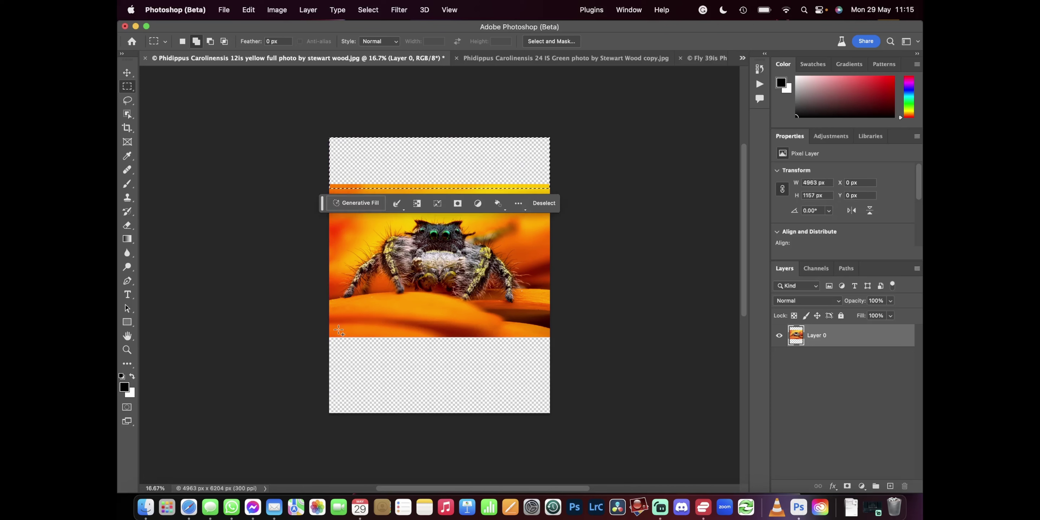
pyautogui.moveTo(322, 330); pyautogui.dragTo(560, 432)
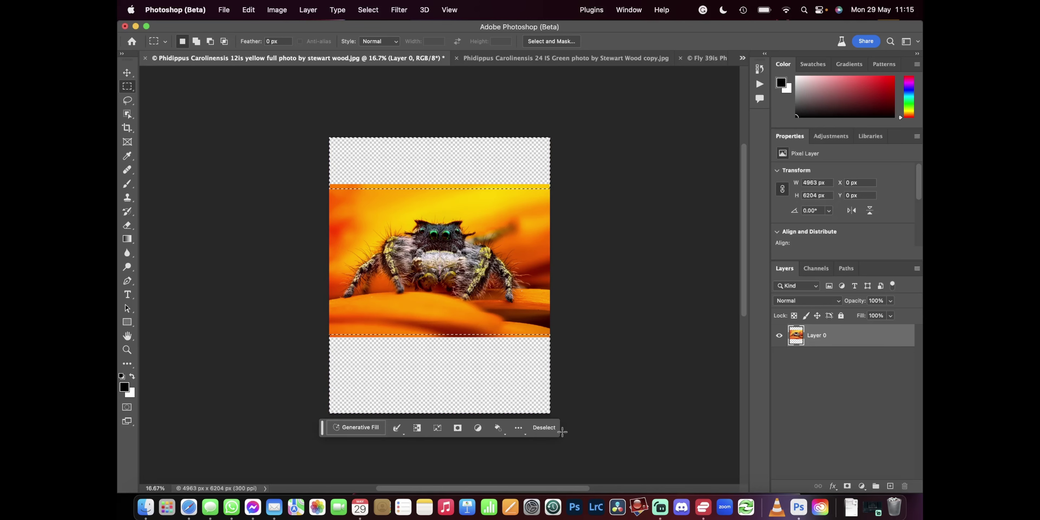
pyautogui.click(363, 429)
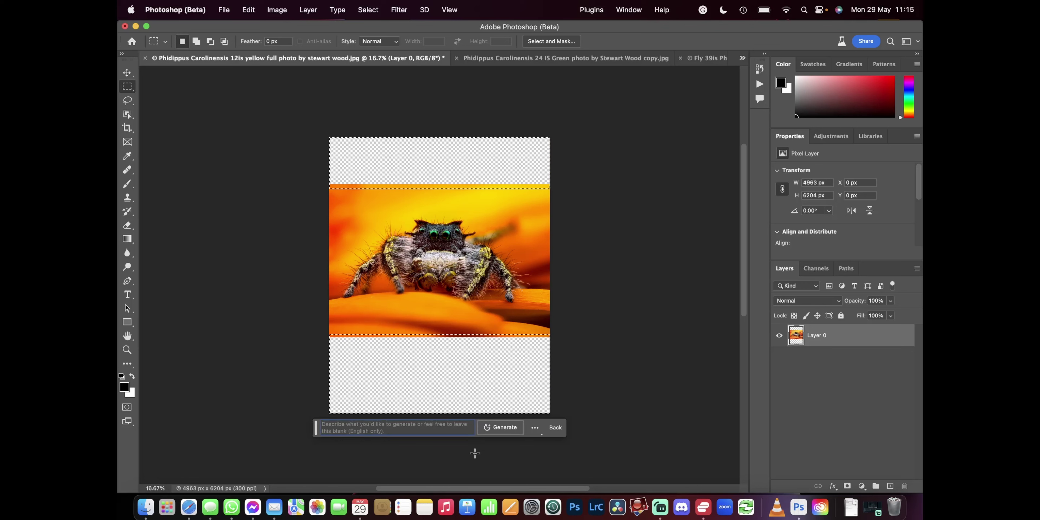
pyautogui.click(513, 429)
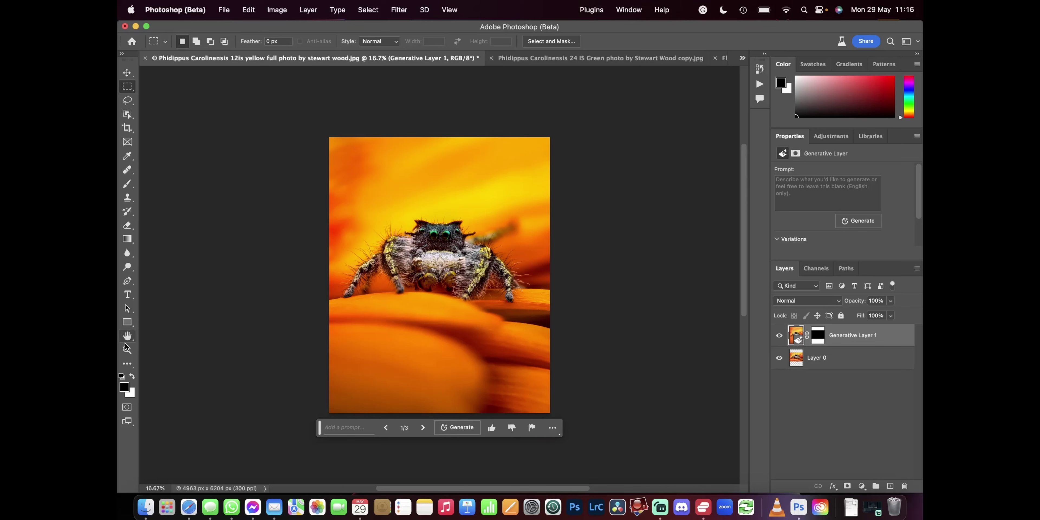
# Zoom to 50% to inspect the generated orange background, then fit the image on screen
pyautogui.click(126, 348)
pyautogui.click(387, 255)
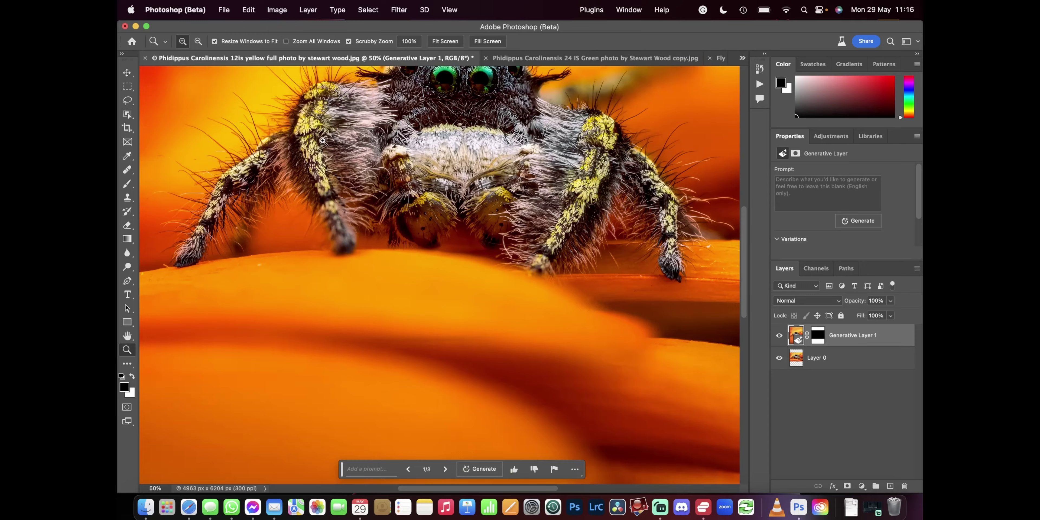
pyautogui.moveTo(324, 137); pyautogui.dragTo(408, 358)
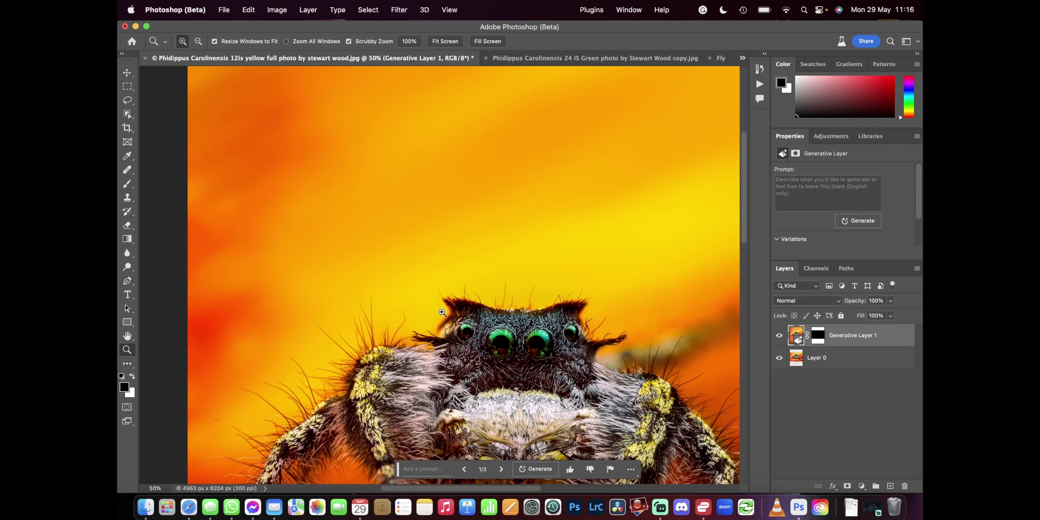
pyautogui.click(454, 43)
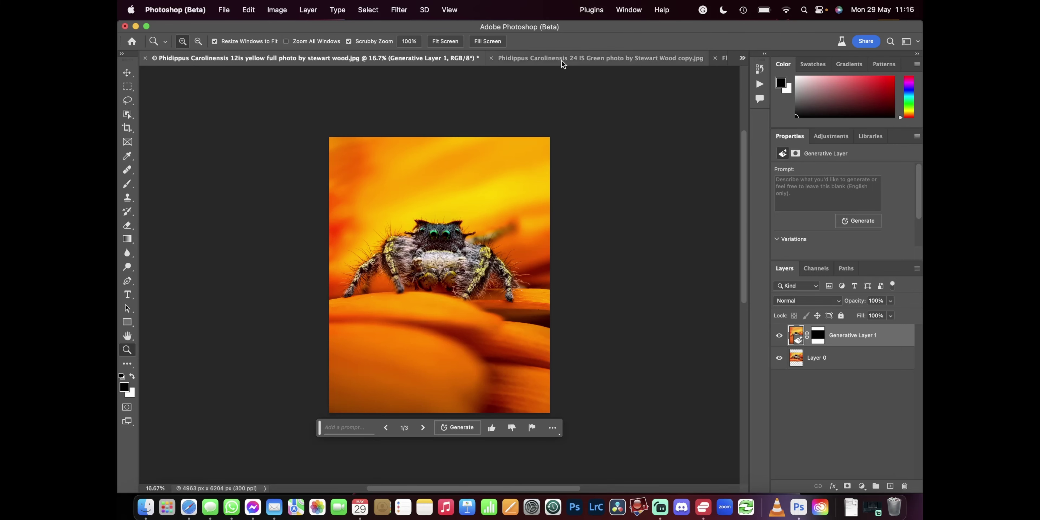
# Switch to the green jumping spider photo and zoom in on the spider
pyautogui.click(562, 61)
pyautogui.click(399, 264)
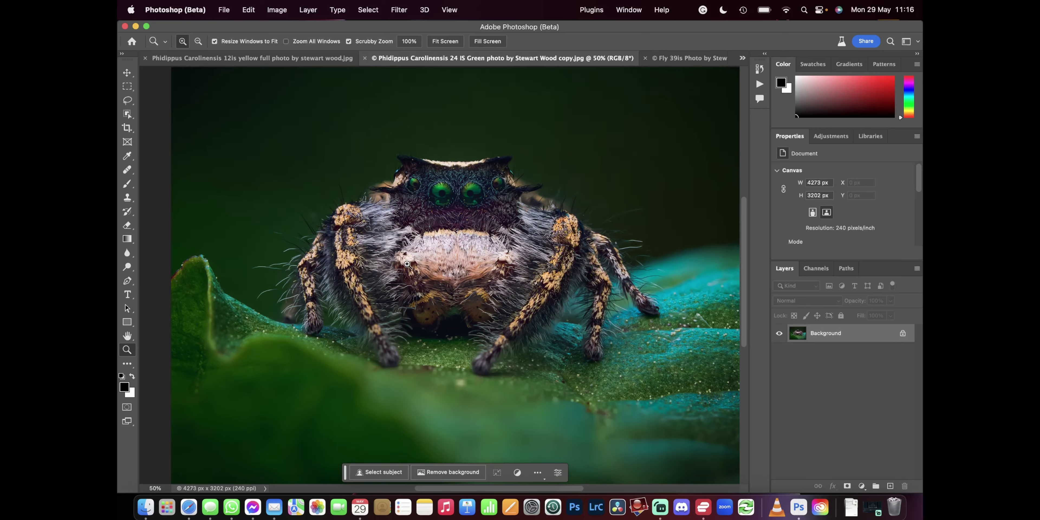
pyautogui.click(435, 248)
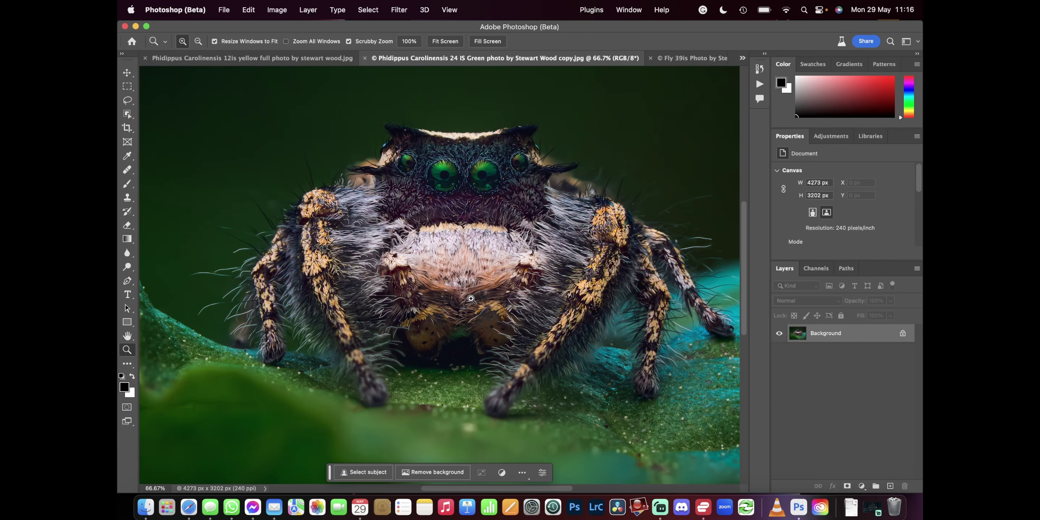
pyautogui.scroll(-3, 471, 299)
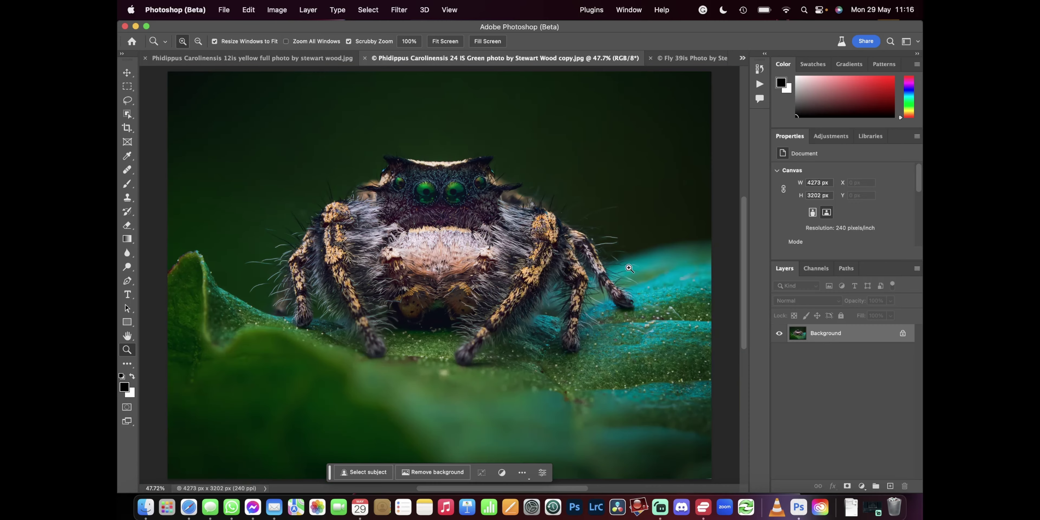
# Set a full-width 4:5 crop of 4273 × 5341 px with the photo moved down inside it
pyautogui.scroll(-2, 628, 269)
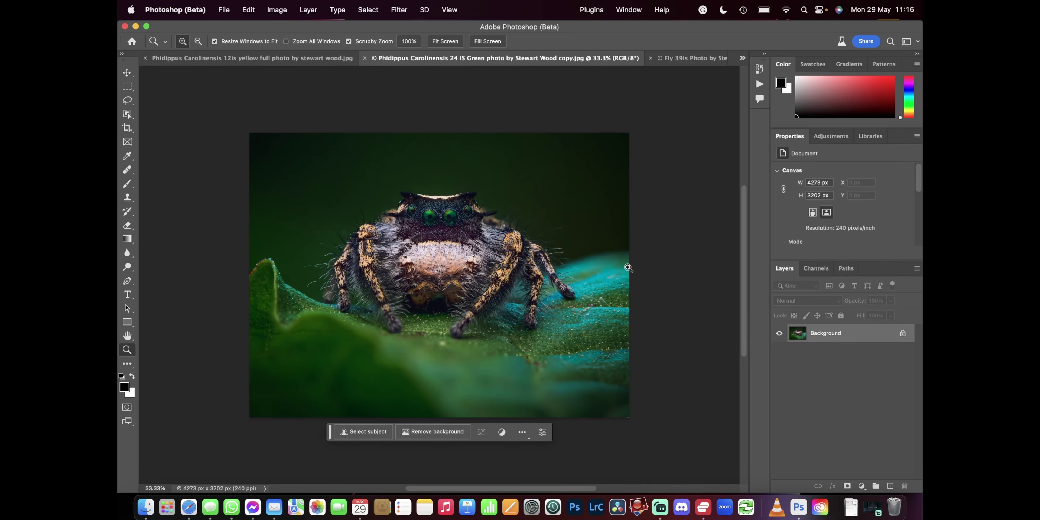
pyautogui.click(127, 128)
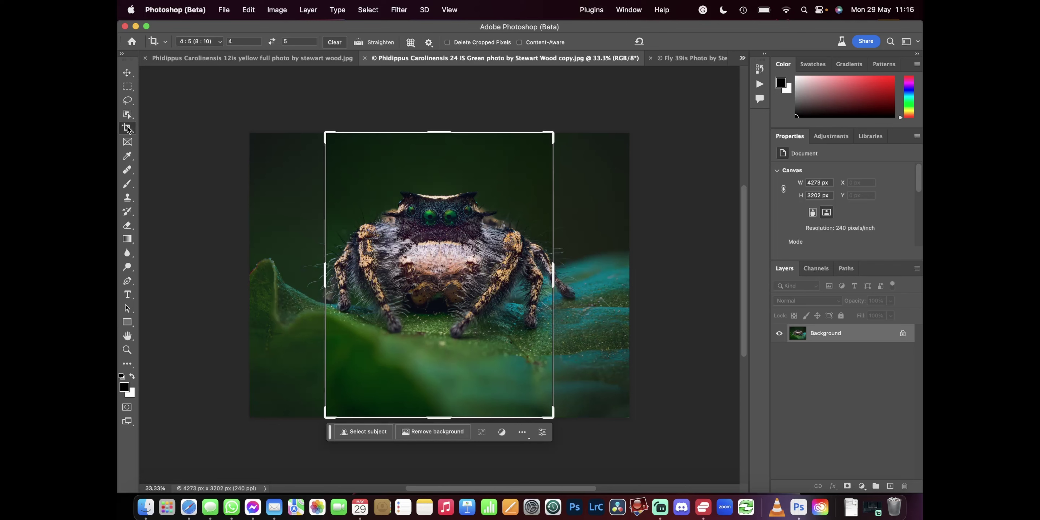
pyautogui.scroll(-3, 438, 229)
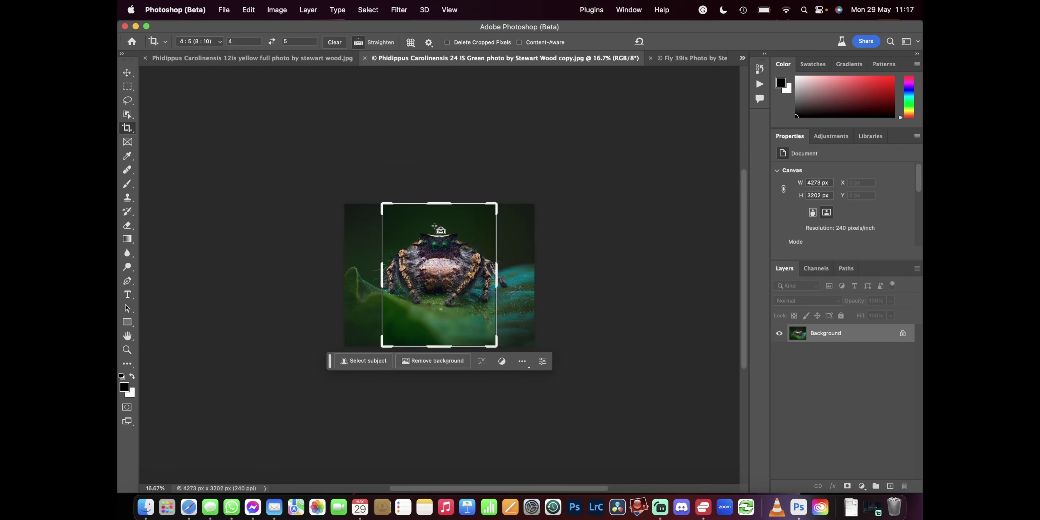
pyautogui.moveTo(442, 348); pyautogui.dragTo(441, 389)
pyautogui.moveTo(430, 257); pyautogui.dragTo(431, 295)
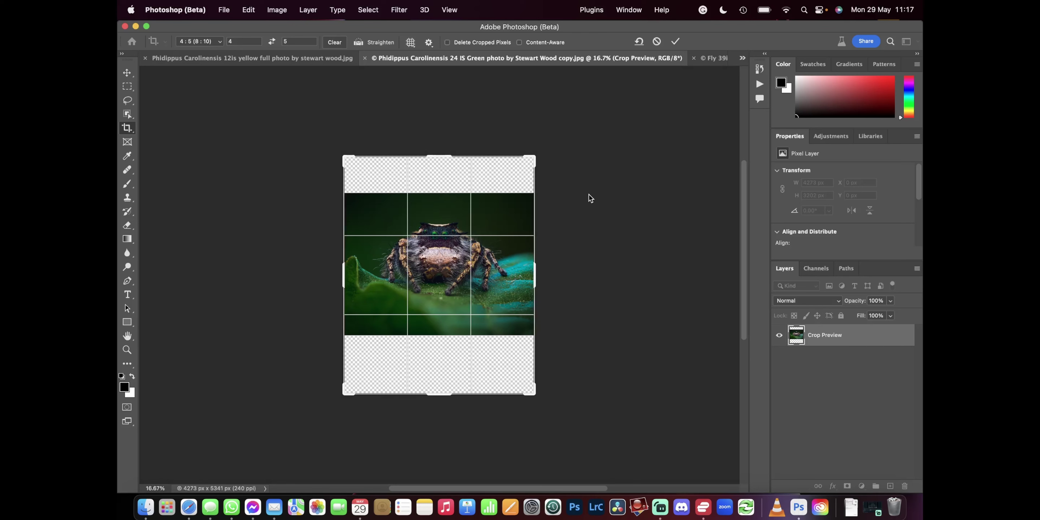
# Commit the 4:5 crop to a 4273 × 5341 px canvas and select both empty strips for Generative Fill
pyautogui.click(677, 42)
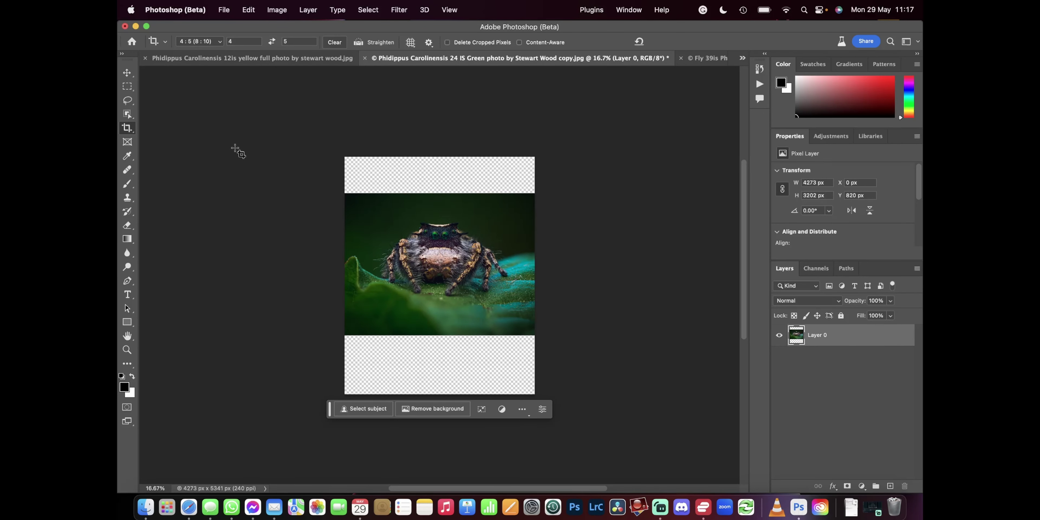
pyautogui.click(134, 88)
pyautogui.moveTo(345, 157); pyautogui.dragTo(406, 151)
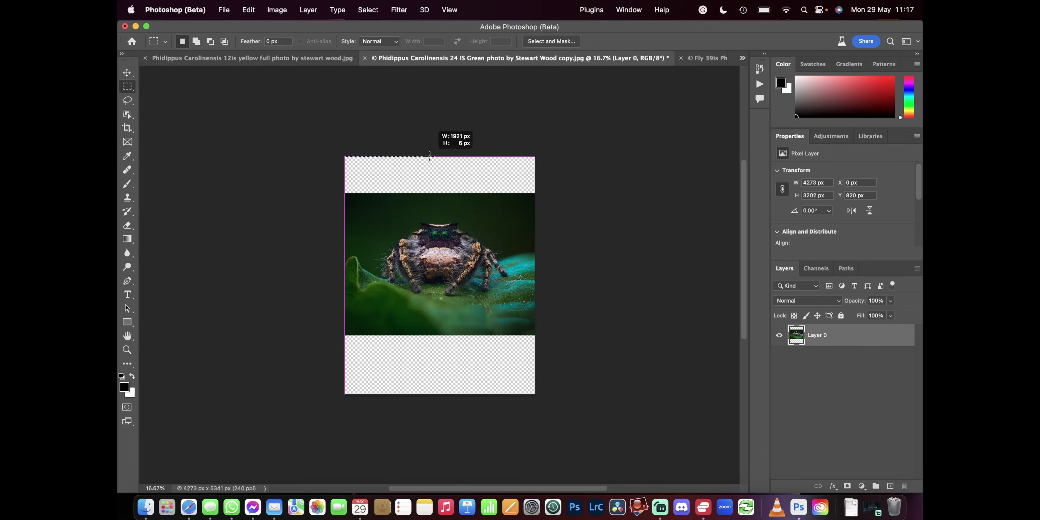
pyautogui.moveTo(522, 198); pyautogui.dragTo(539, 197)
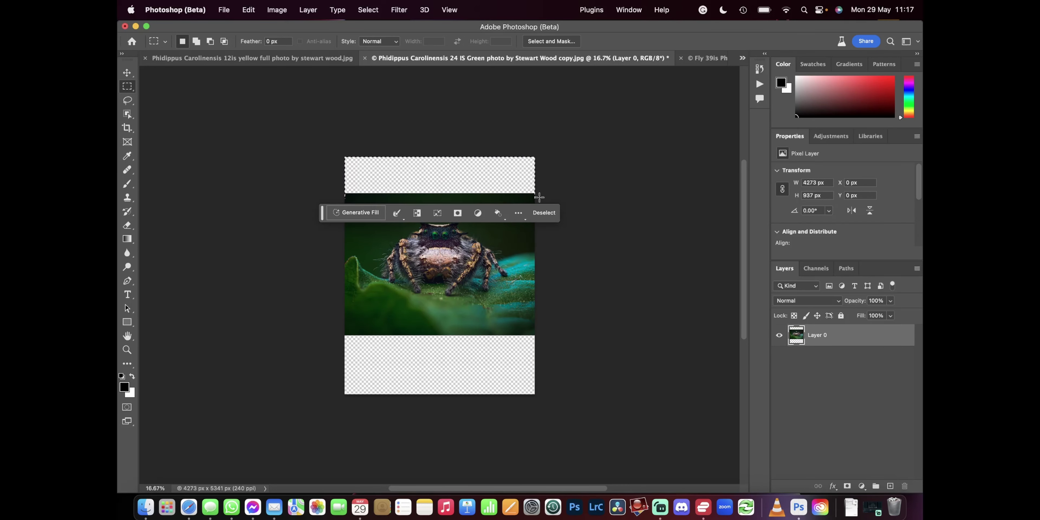
pyautogui.moveTo(335, 331); pyautogui.dragTo(599, 420)
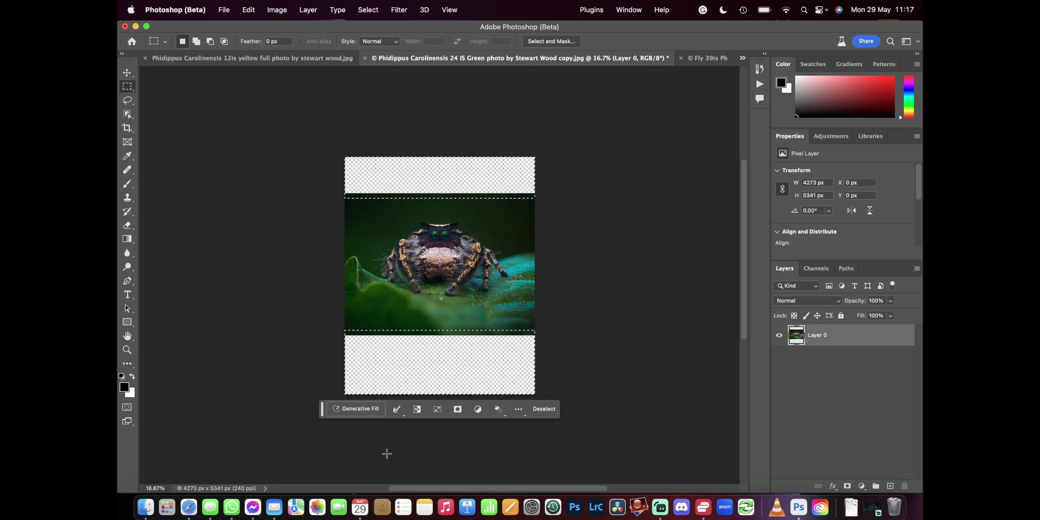
pyautogui.click(359, 409)
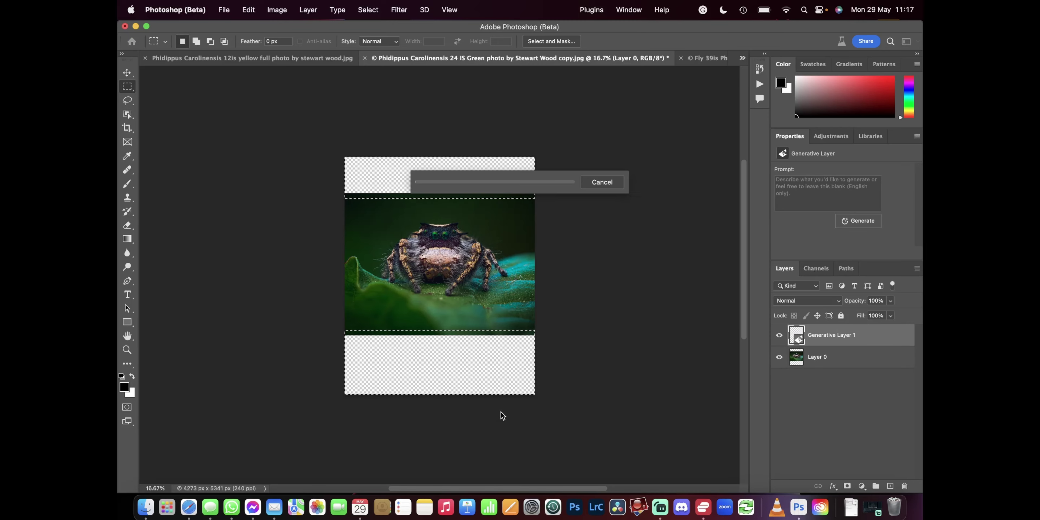
# Generate fill for the empty top and bottom bands, then zoom to 50% to inspect the new background
pyautogui.click(501, 409)
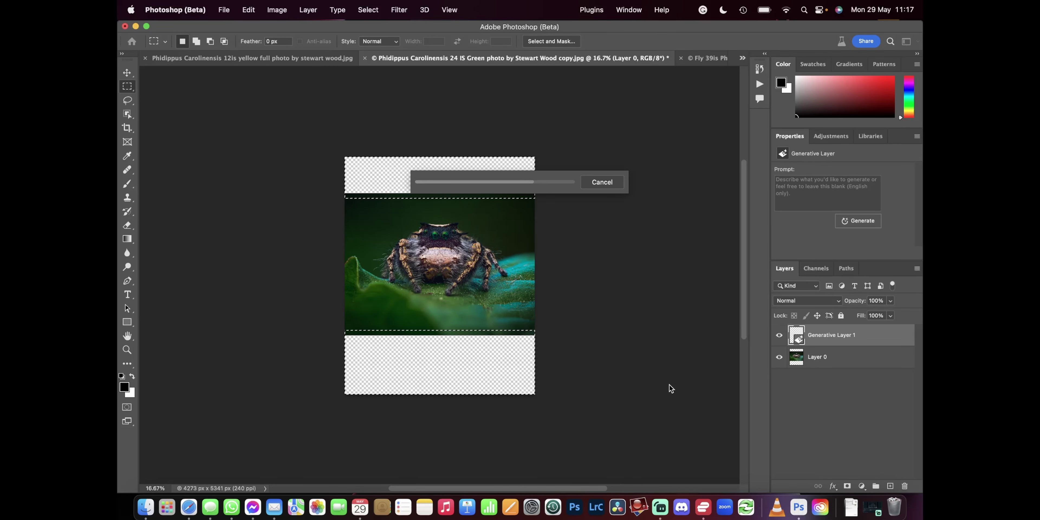
pyautogui.press('super+equal')
pyautogui.press('super+equal')
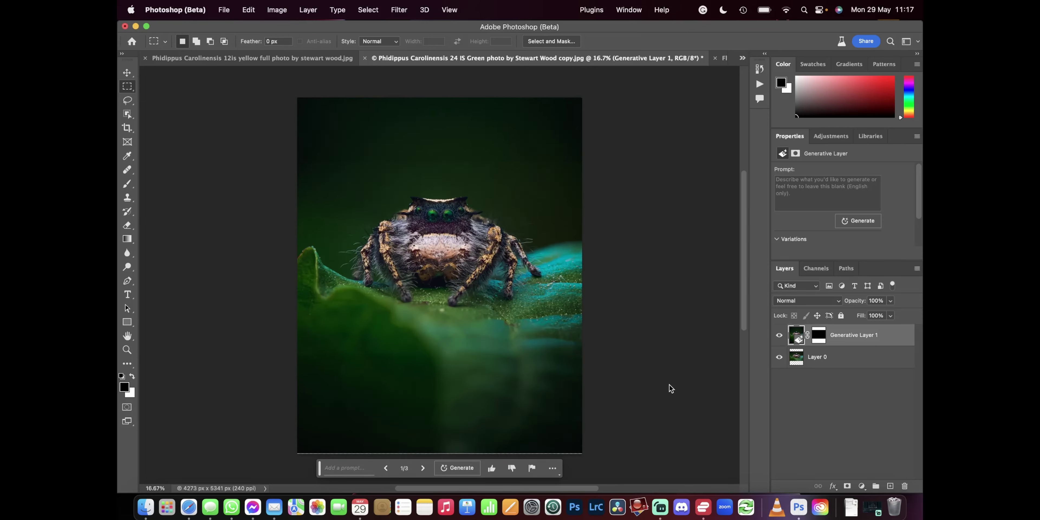
pyautogui.scroll(5, 546, 310)
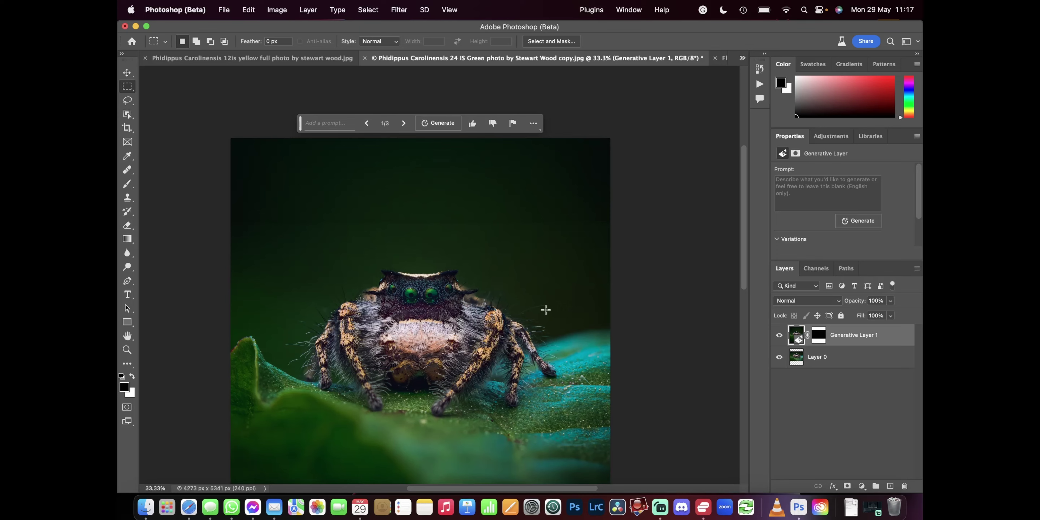
pyautogui.press('super+equal')
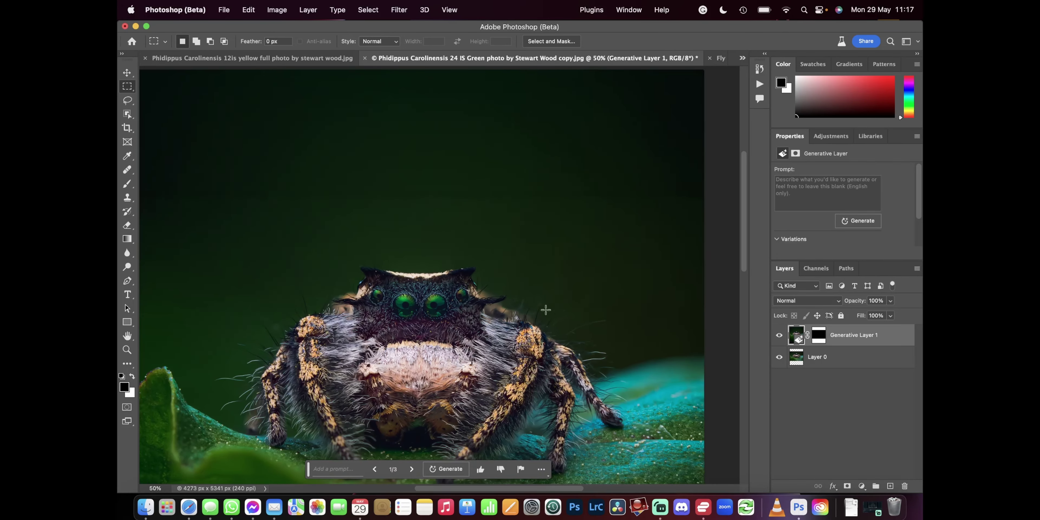
pyautogui.hscroll(3, 546, 310)
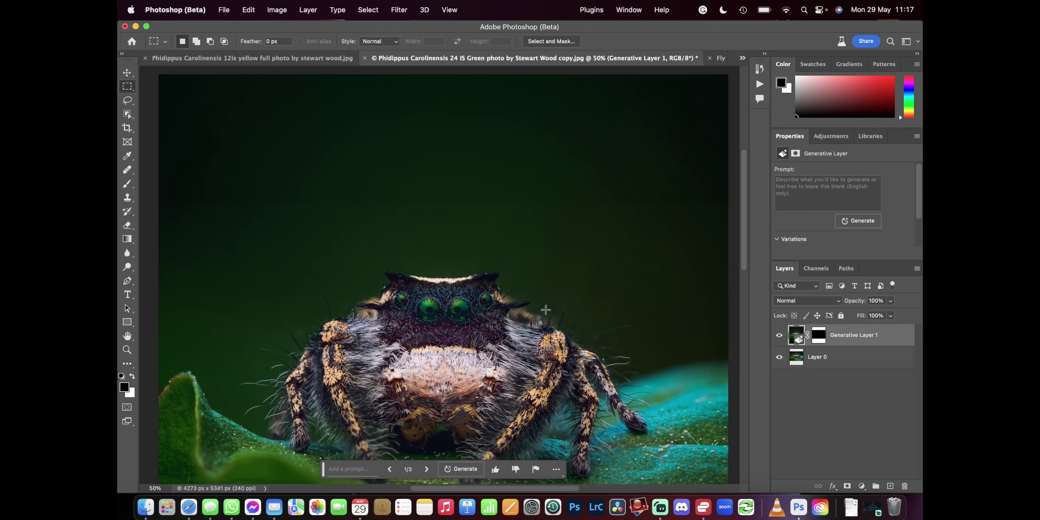
pyautogui.rightClick(127, 169)
# With the Healing Brush on a new Layer 1, heal a 3391 × 310 px strip above the spider
pyautogui.click(173, 178)
pyautogui.press('super+alt+shift+n')
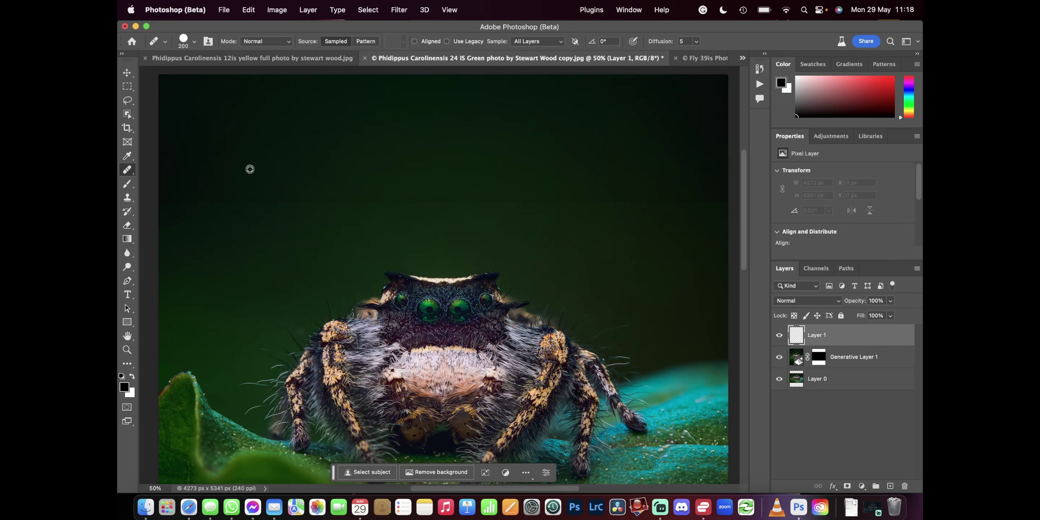
pyautogui.moveTo(599, 209); pyautogui.dragTo(635, 206)
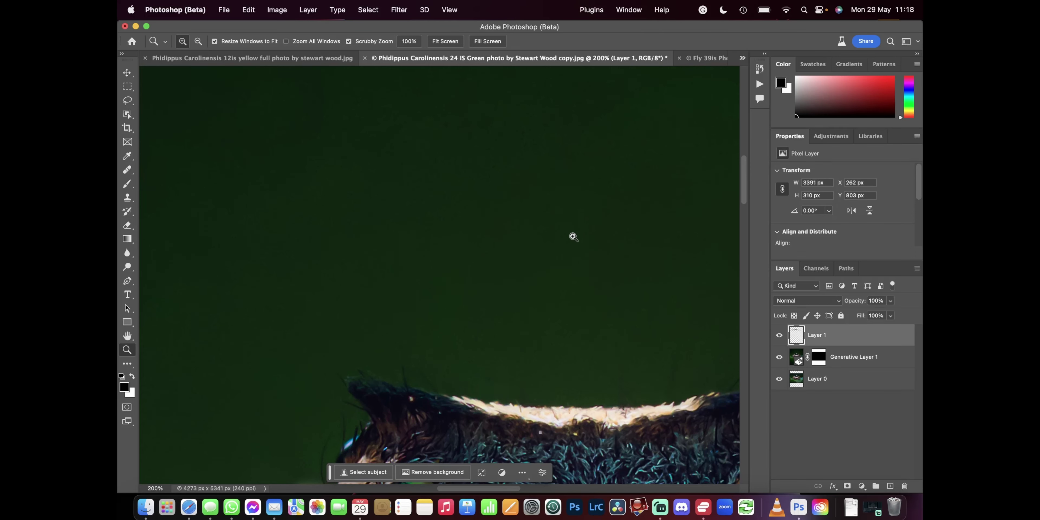
pyautogui.scroll(2, 573, 237)
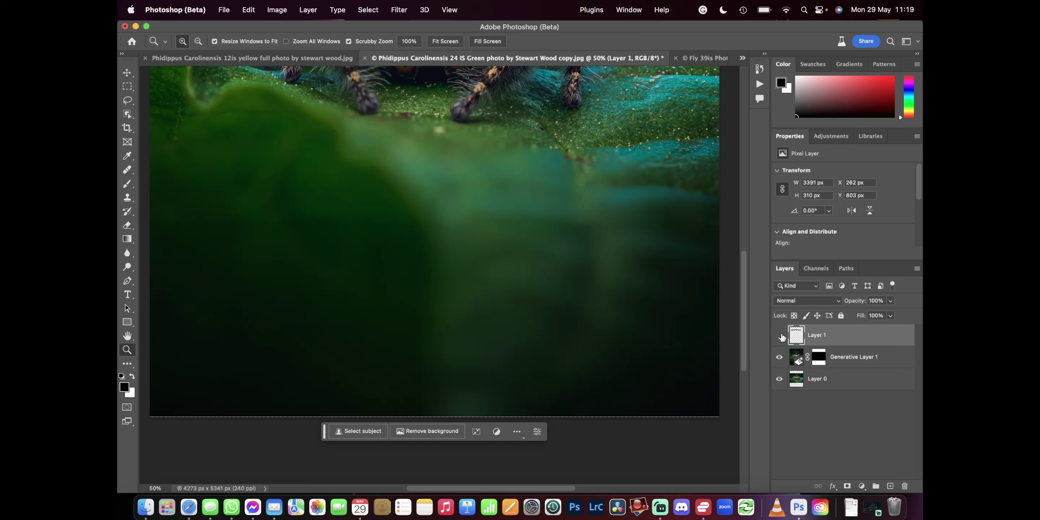
# Toggle Generative Layer 1 off and on to compare, fit the portrait on screen, and select that layer
pyautogui.click(781, 356)
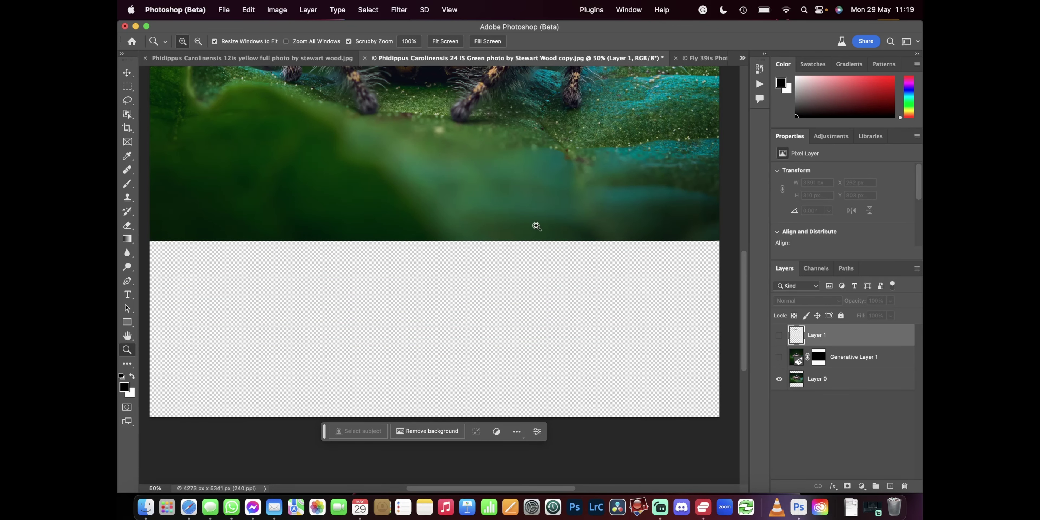
pyautogui.click(779, 357)
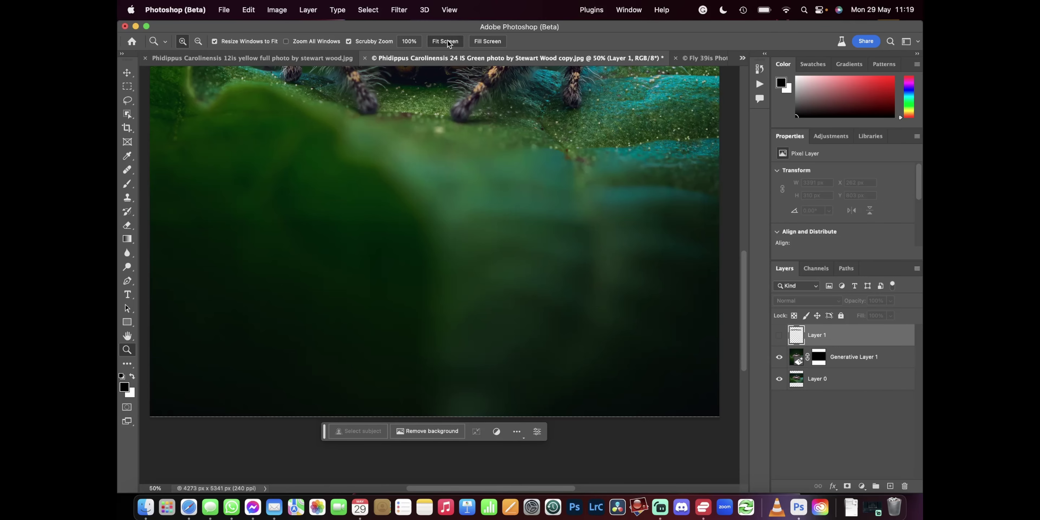
pyautogui.click(446, 41)
pyautogui.click(860, 359)
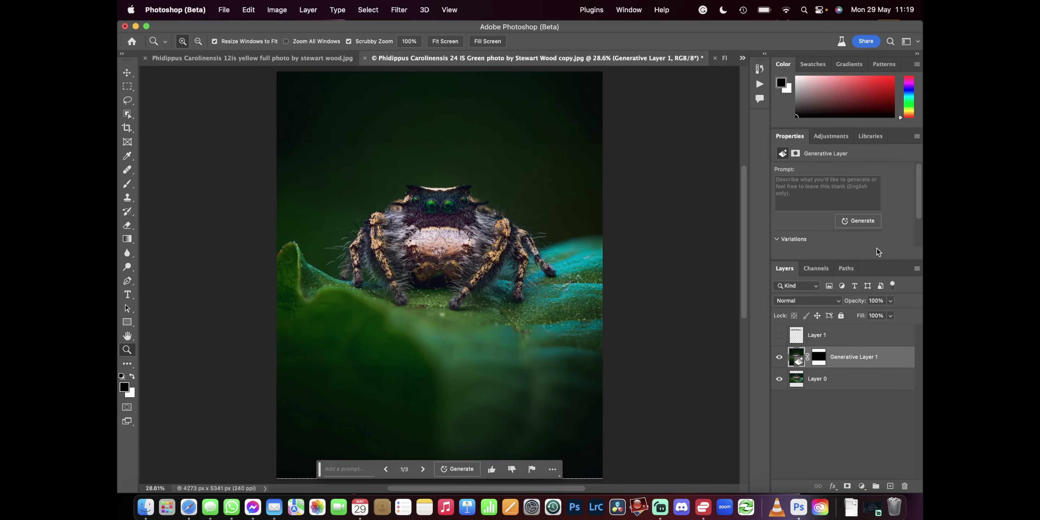
# Preview generated variations 2, 3 and 1, then keep variation 3/3 for the extension
pyautogui.scroll(-2, 901, 198)
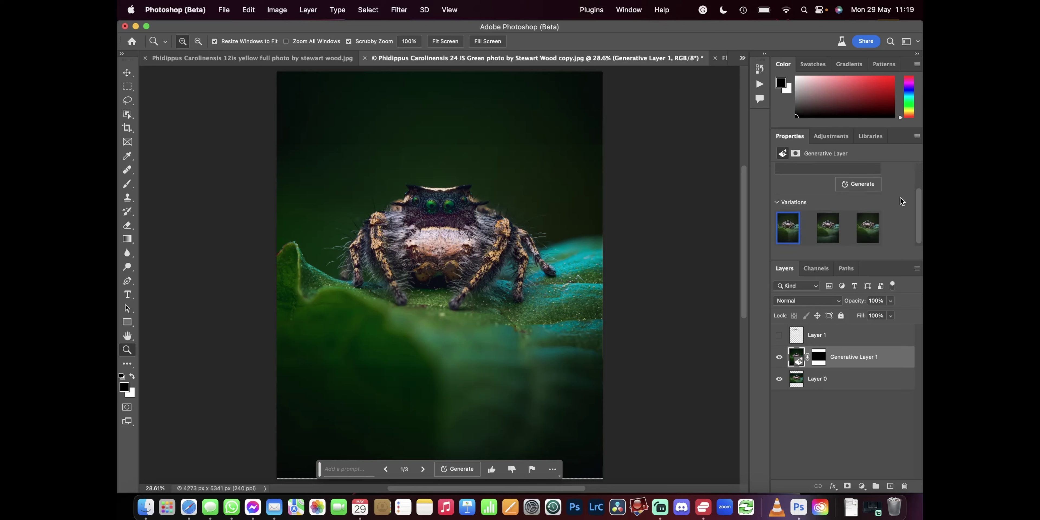
pyautogui.click(832, 233)
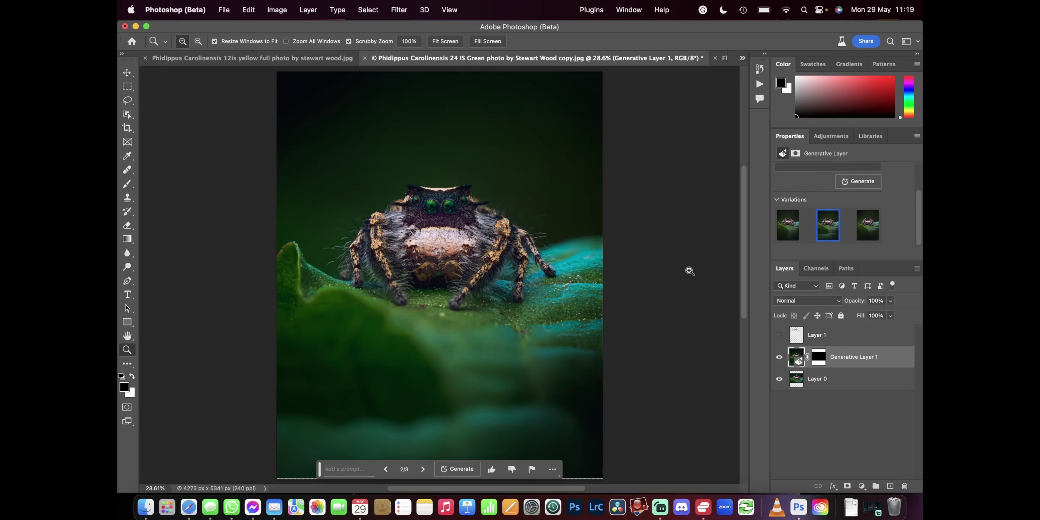
pyautogui.scroll(-3, 689, 270)
pyautogui.click(864, 234)
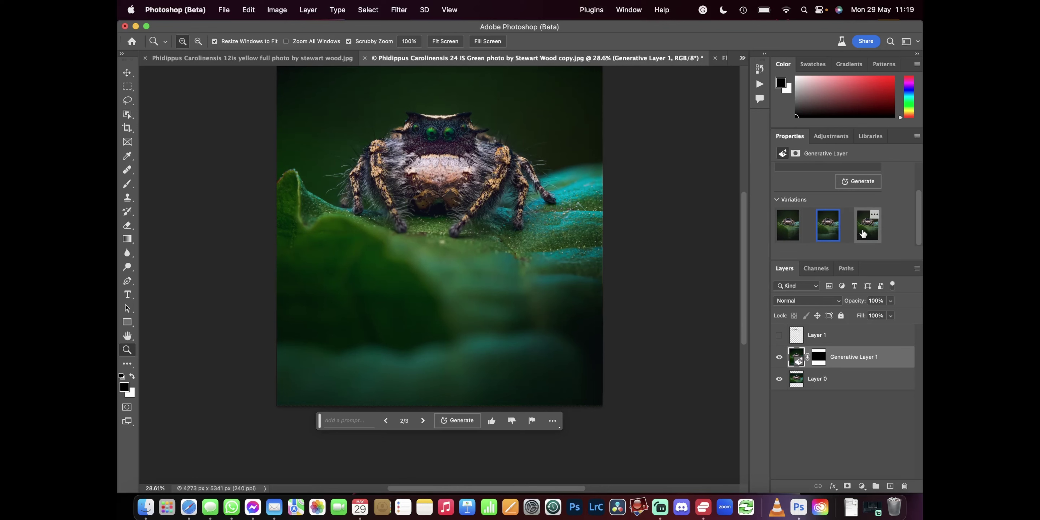
pyautogui.click(781, 238)
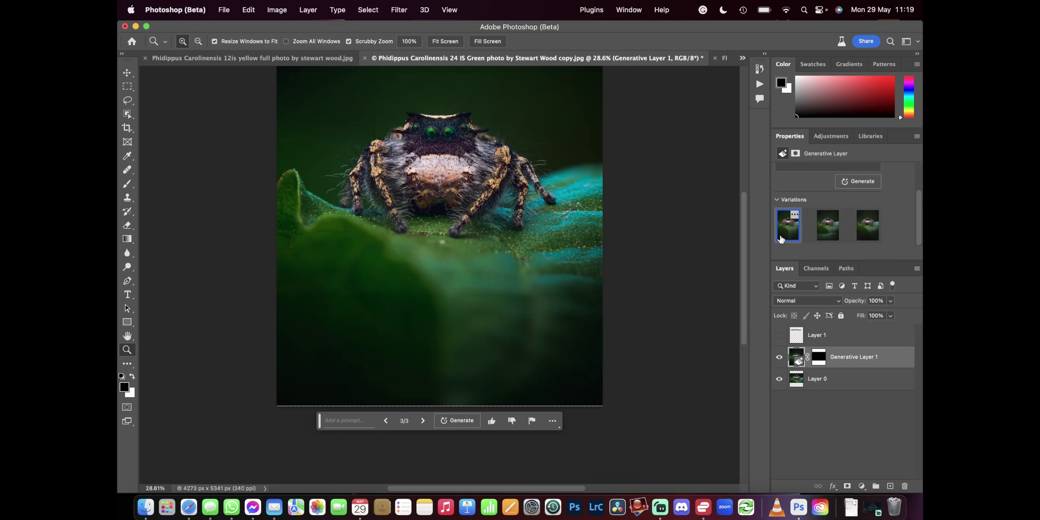
pyautogui.click(875, 230)
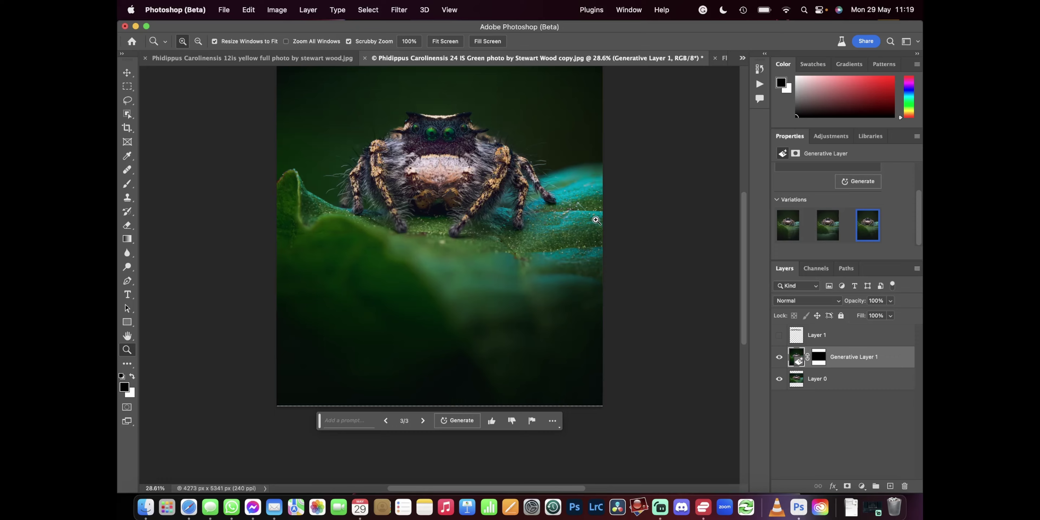
pyautogui.scroll(-5, 596, 219)
pyautogui.scroll(8, 594, 216)
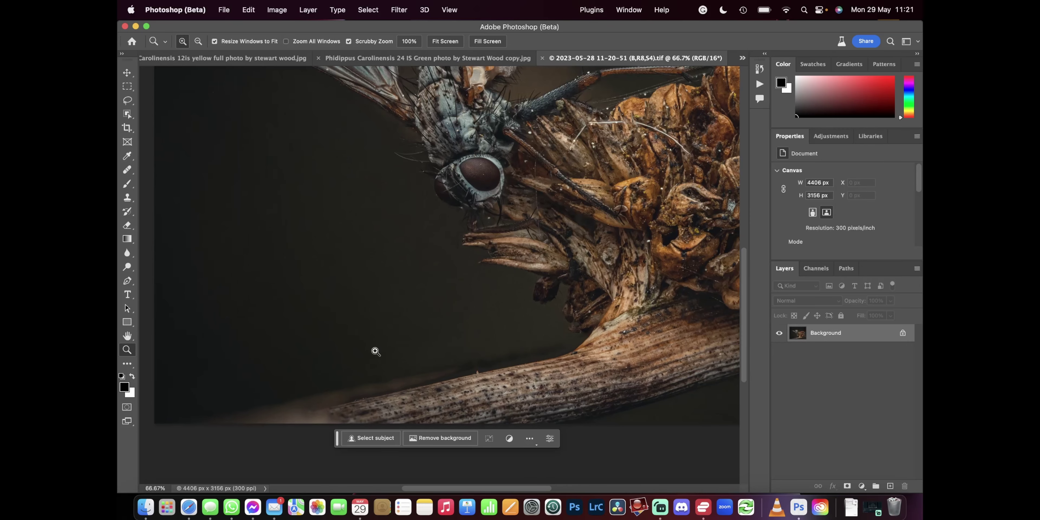
# Scroll the fly photo to show the dark background left of the fly
pyautogui.scroll(-3, 376, 351)
pyautogui.hscroll(-1, 376, 351)
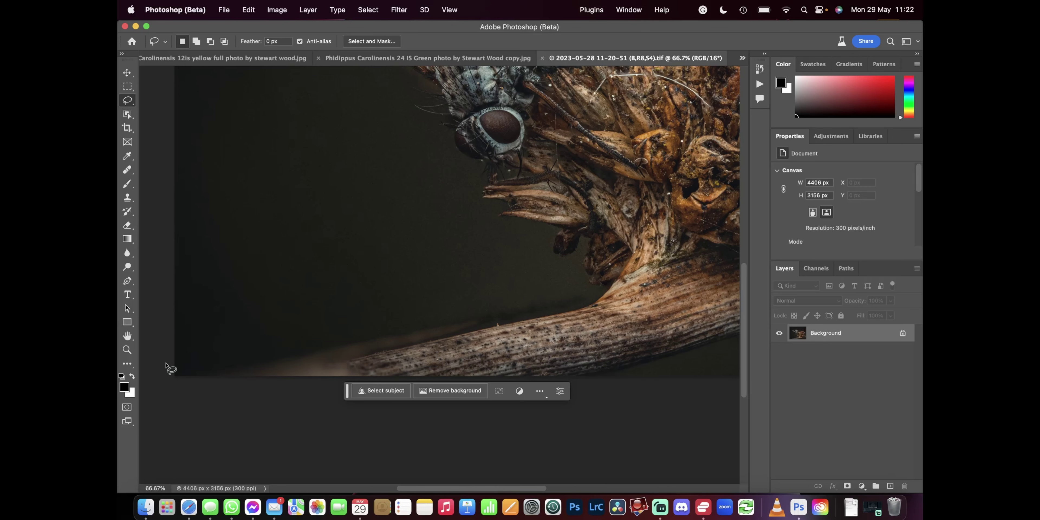
# Lasso a thin area along the fly photo's bottom-left edge and generate fill for it
pyautogui.moveTo(165, 363); pyautogui.dragTo(234, 359)
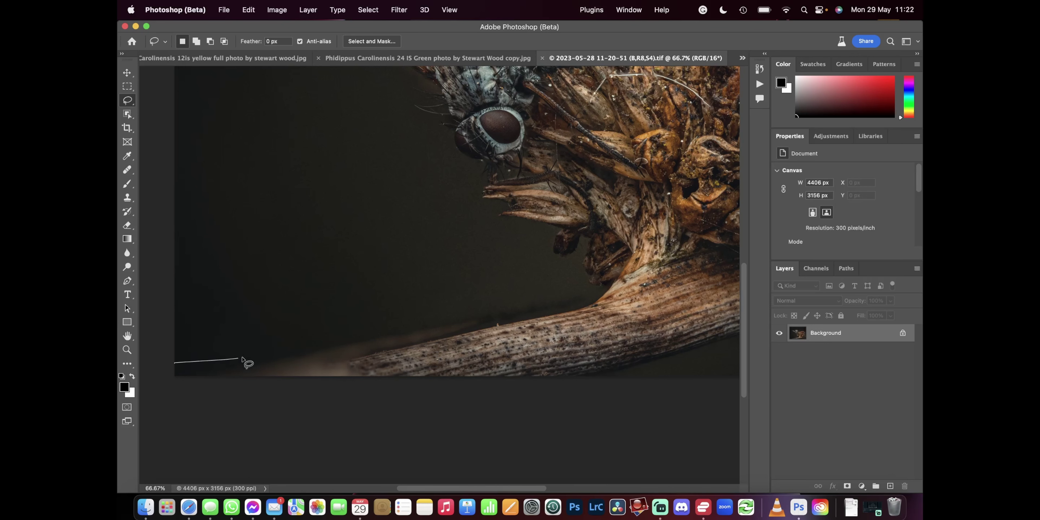
pyautogui.moveTo(337, 336)
pyautogui.mouseDown()
pyautogui.moveTo(477, 312)
pyautogui.moveTo(443, 364)
pyautogui.moveTo(344, 409)
pyautogui.moveTo(164, 413)
pyautogui.moveTo(211, 412)
pyautogui.mouseUp()
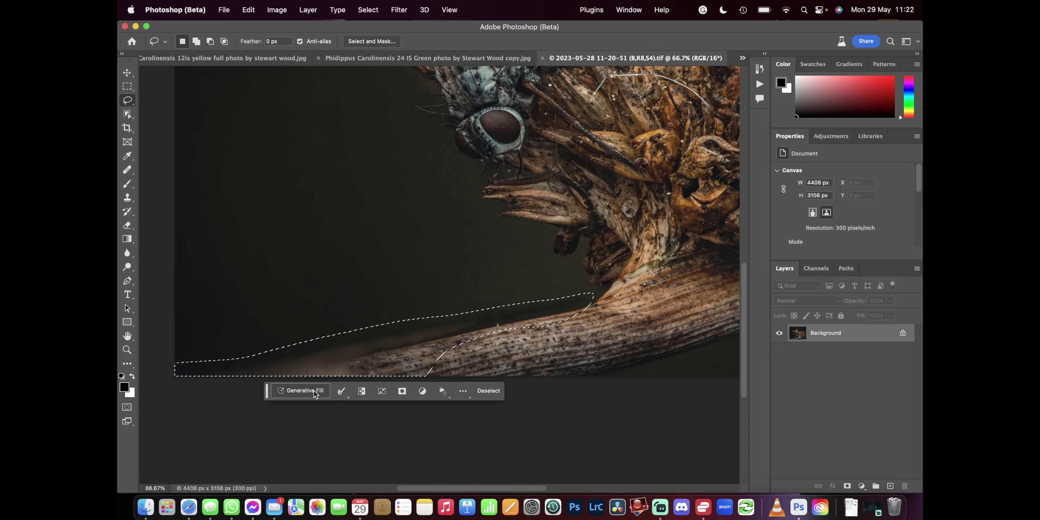
pyautogui.click(315, 390)
pyautogui.click(444, 391)
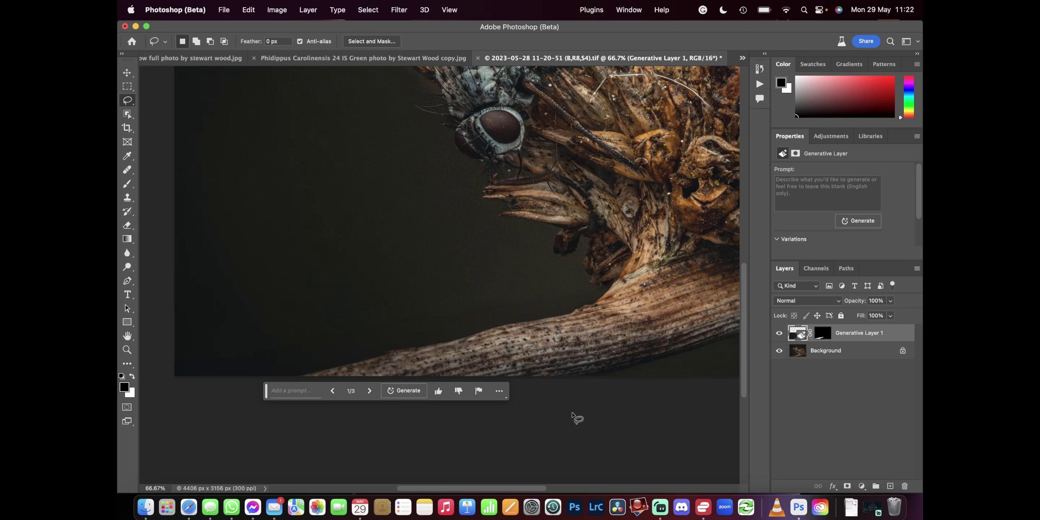
pyautogui.click(126, 350)
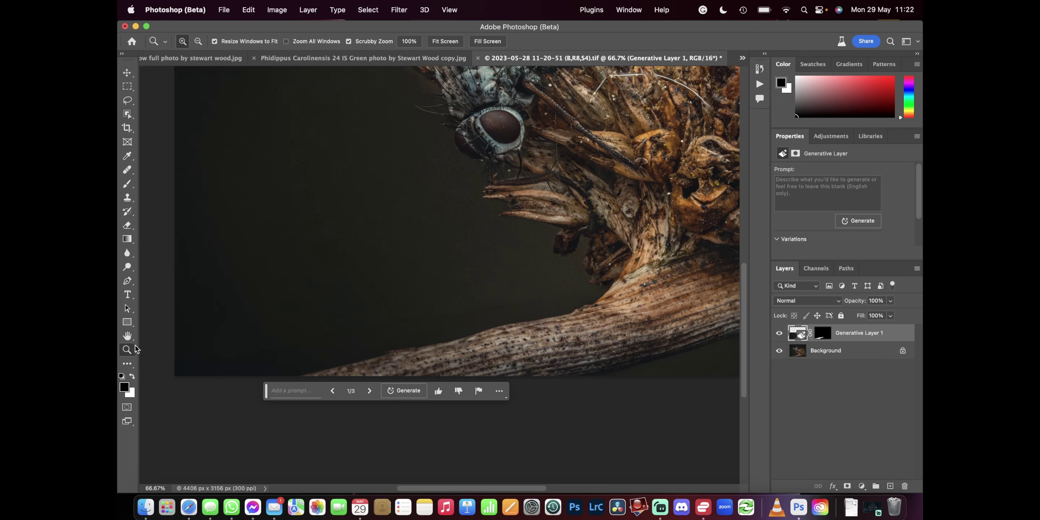
# Add a Brightness/Contrast layer at brightness 103, then circle a suspect patch in red at 200%
pyautogui.click(380, 337)
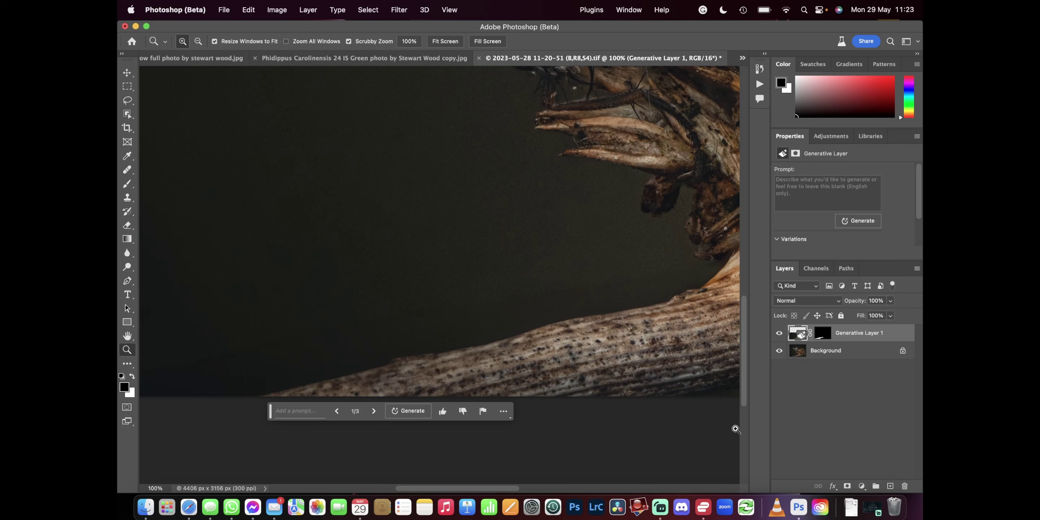
pyautogui.click(862, 486)
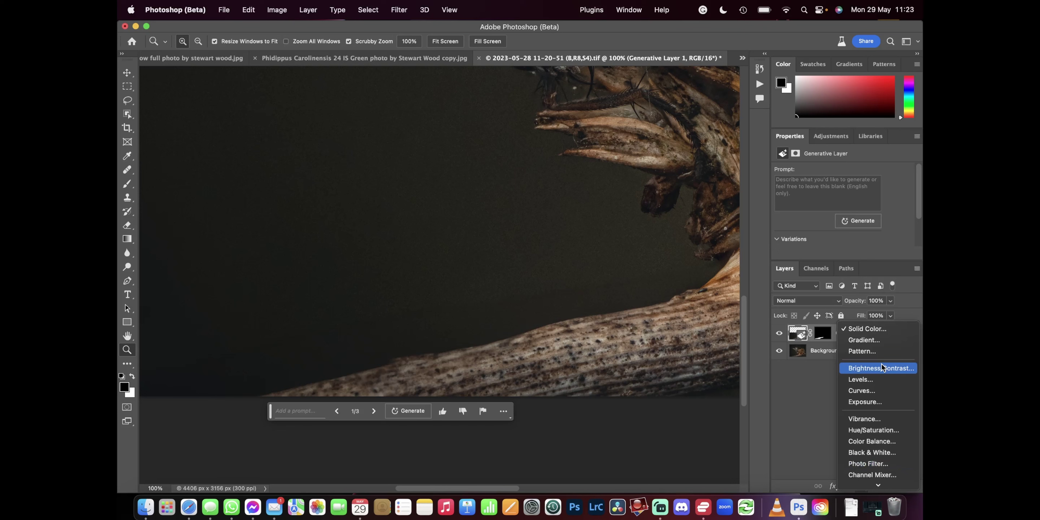
pyautogui.click(877, 369)
pyautogui.moveTo(843, 202); pyautogui.dragTo(883, 202)
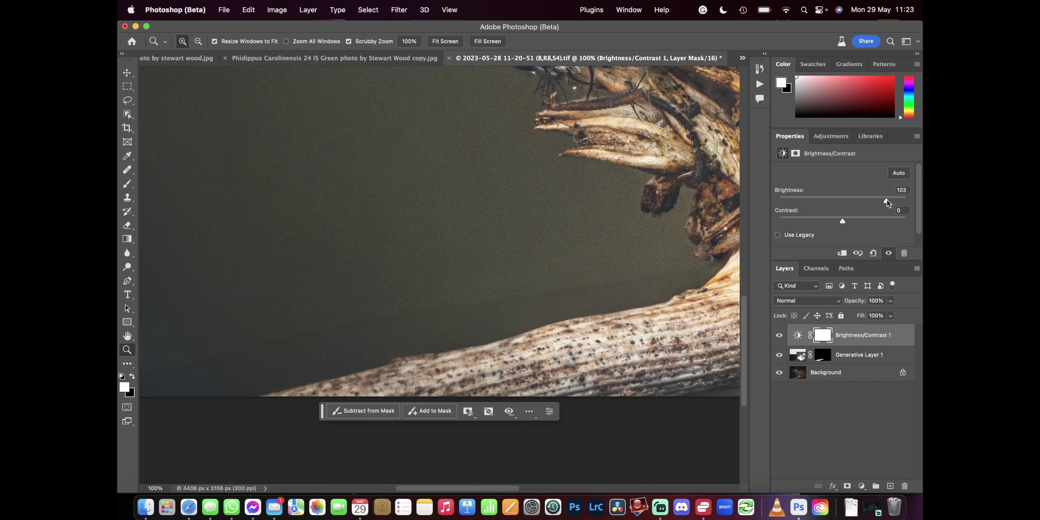
pyautogui.click(438, 317)
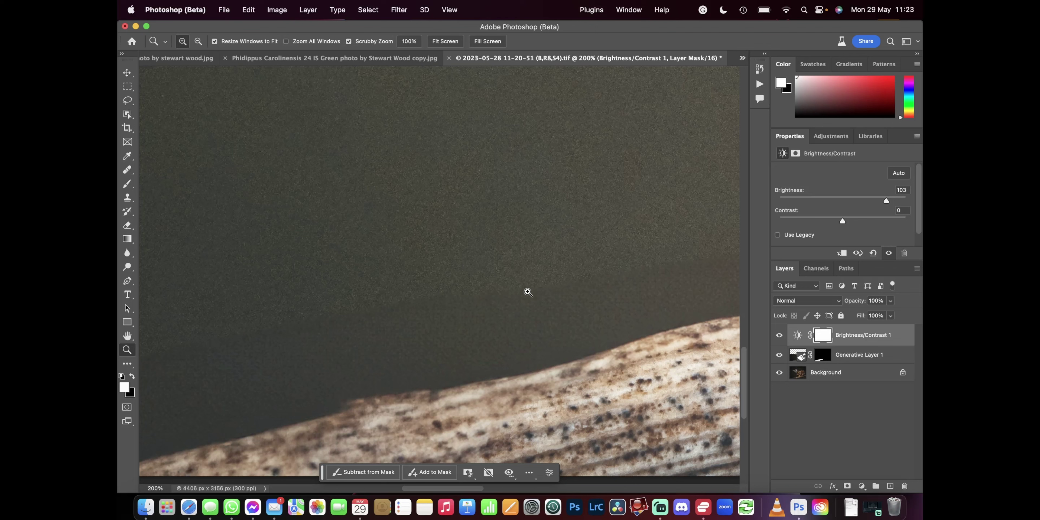
pyautogui.moveTo(387, 119)
pyautogui.mouseDown()
pyautogui.moveTo(367, 202)
pyautogui.moveTo(548, 134)
pyautogui.moveTo(394, 118)
pyautogui.mouseUp()
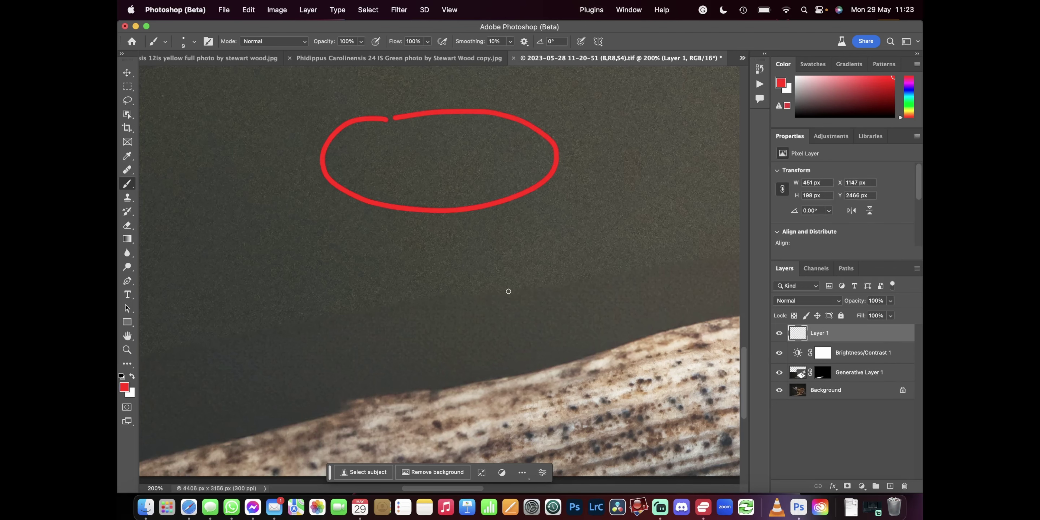
# Brush a second red circle just above the stem, then fit the whole fly photo on screen
pyautogui.moveTo(441, 289)
pyautogui.mouseDown()
pyautogui.moveTo(368, 399)
pyautogui.moveTo(438, 413)
pyautogui.moveTo(564, 366)
pyautogui.moveTo(527, 290)
pyautogui.mouseUp()
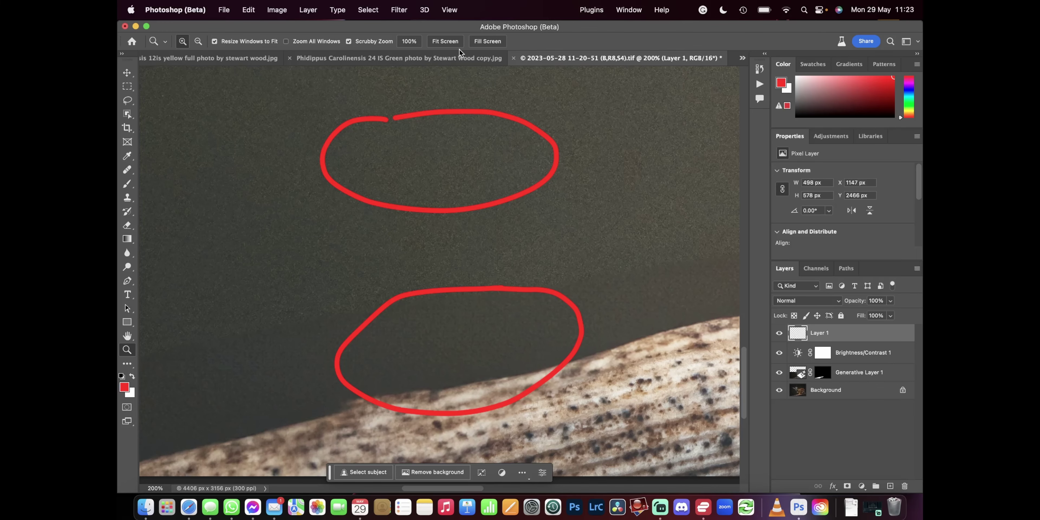
pyautogui.press('super+0')
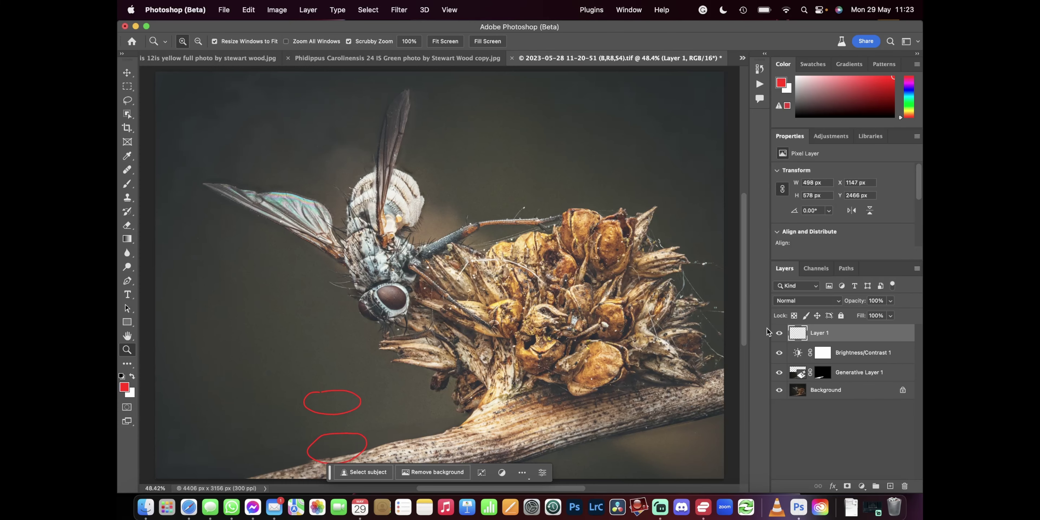
# Hide Layer 1 and Brightness/Contrast 1, then zoom in around the fly's eye
pyautogui.moveTo(775, 333); pyautogui.dragTo(778, 353)
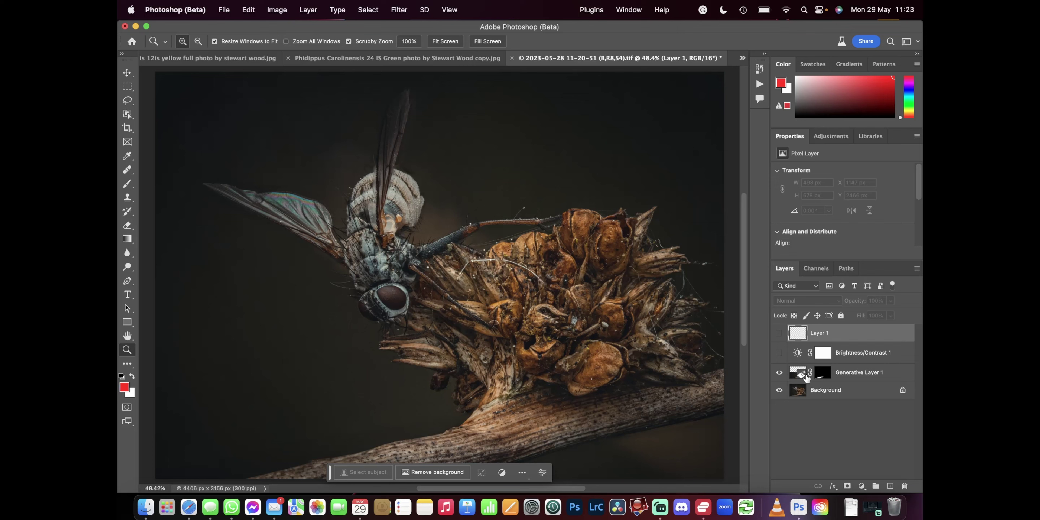
pyautogui.click(376, 337)
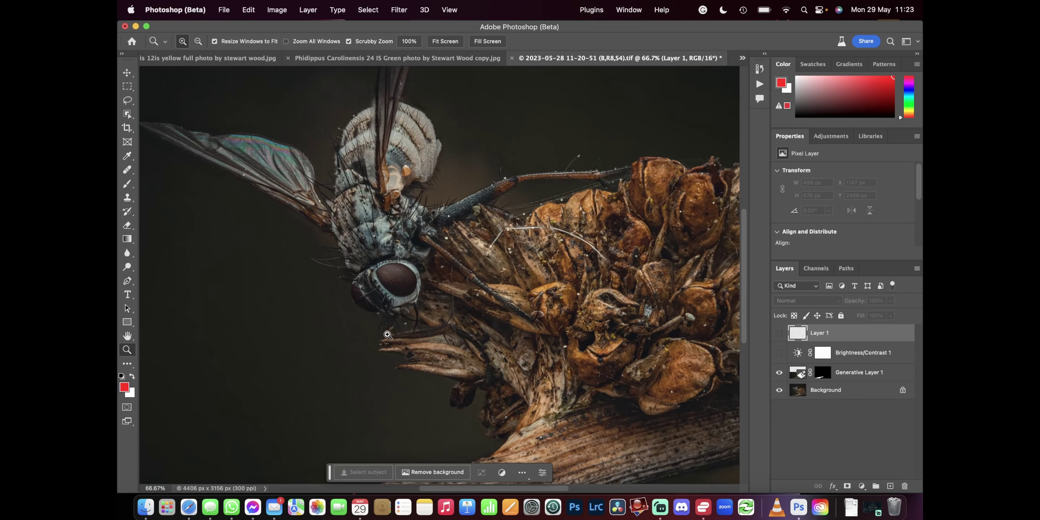
pyautogui.scroll(-8, 399, 352)
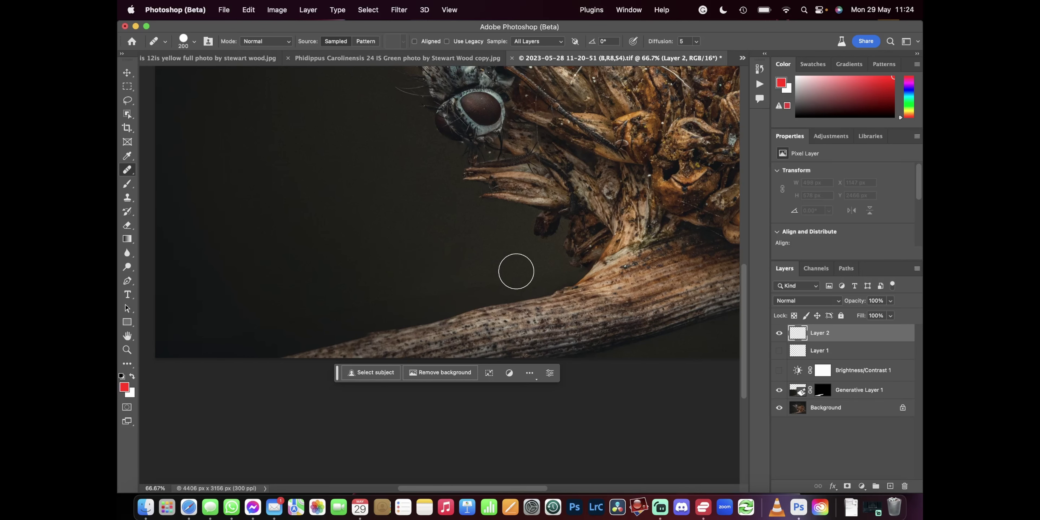
# Heal the blotchy dark background above the stem on Layer 2, sampling all layers
pyautogui.moveTo(343, 302); pyautogui.dragTo(446, 262)
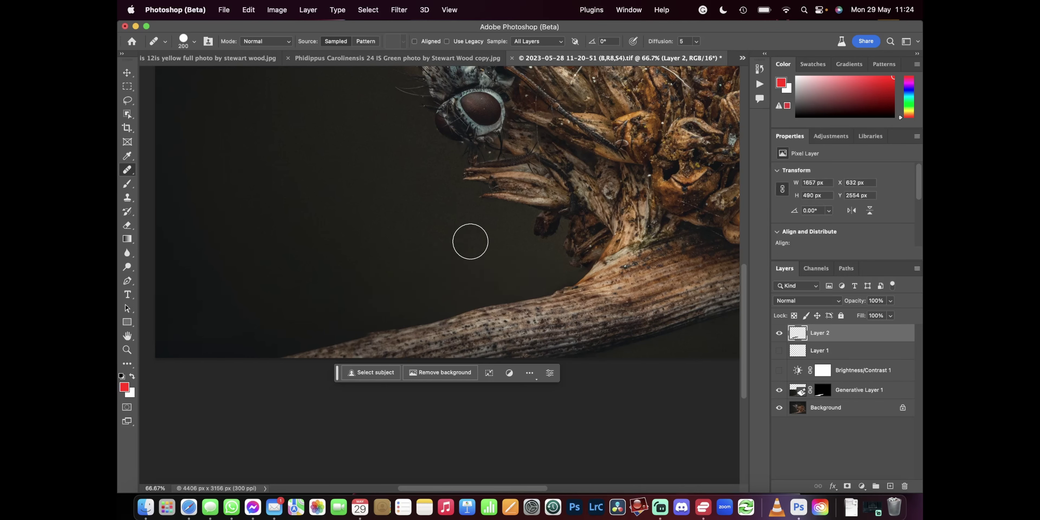